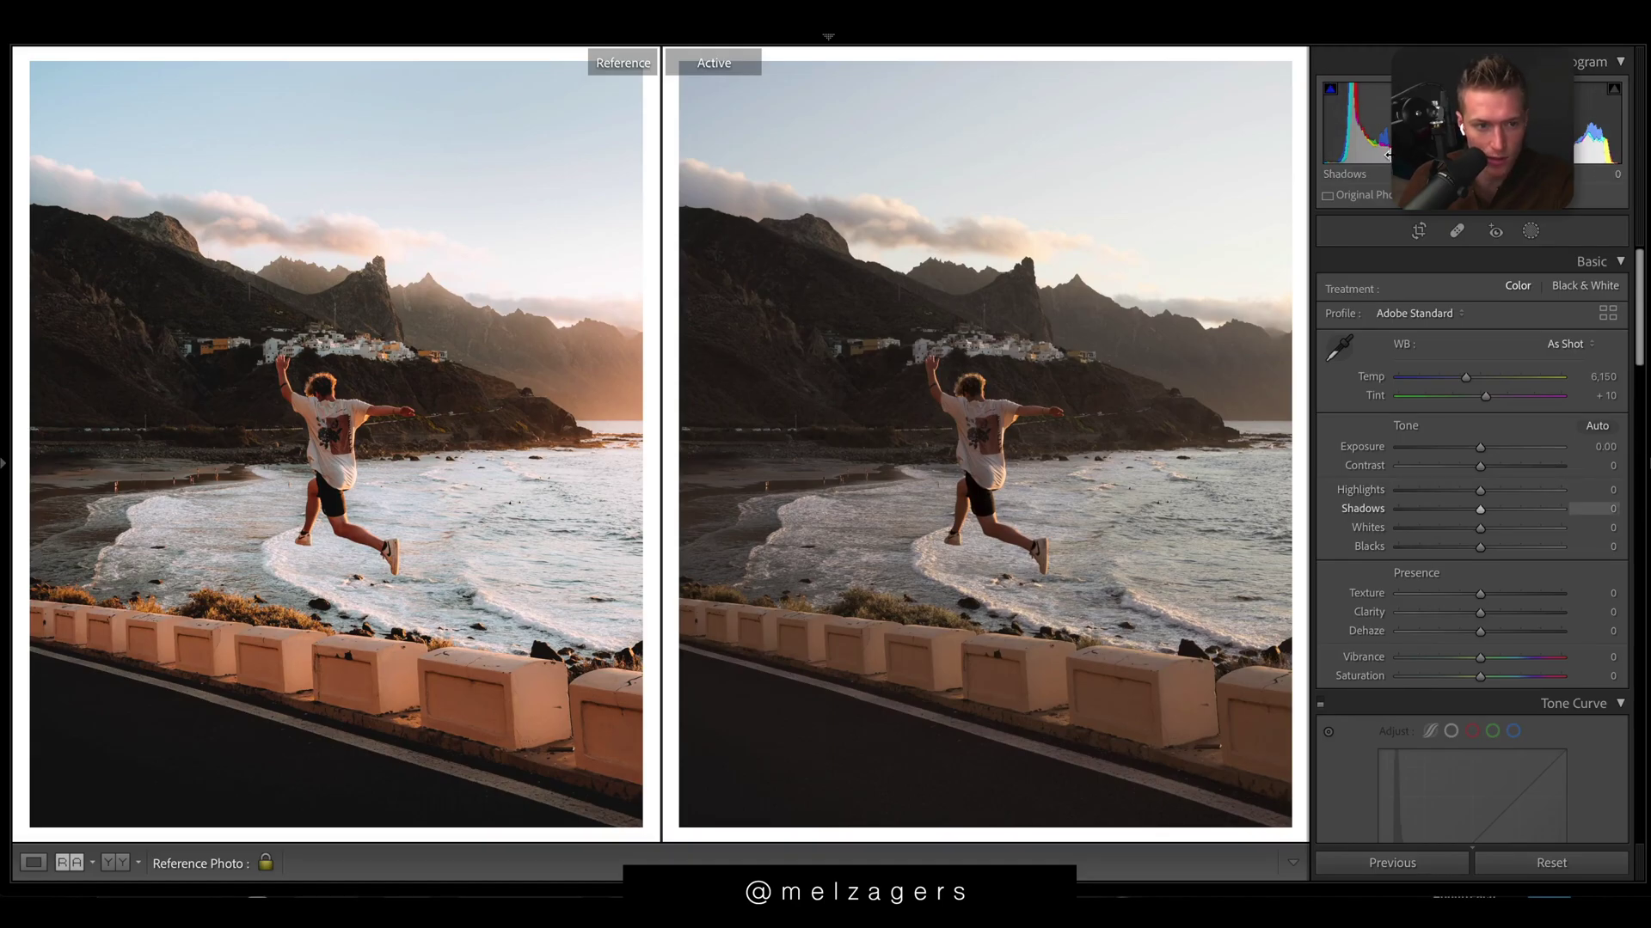
# - Turn on the tone curve adjustments and try the RGB curve's black point at input 0, output 0
pyautogui.press('Return')
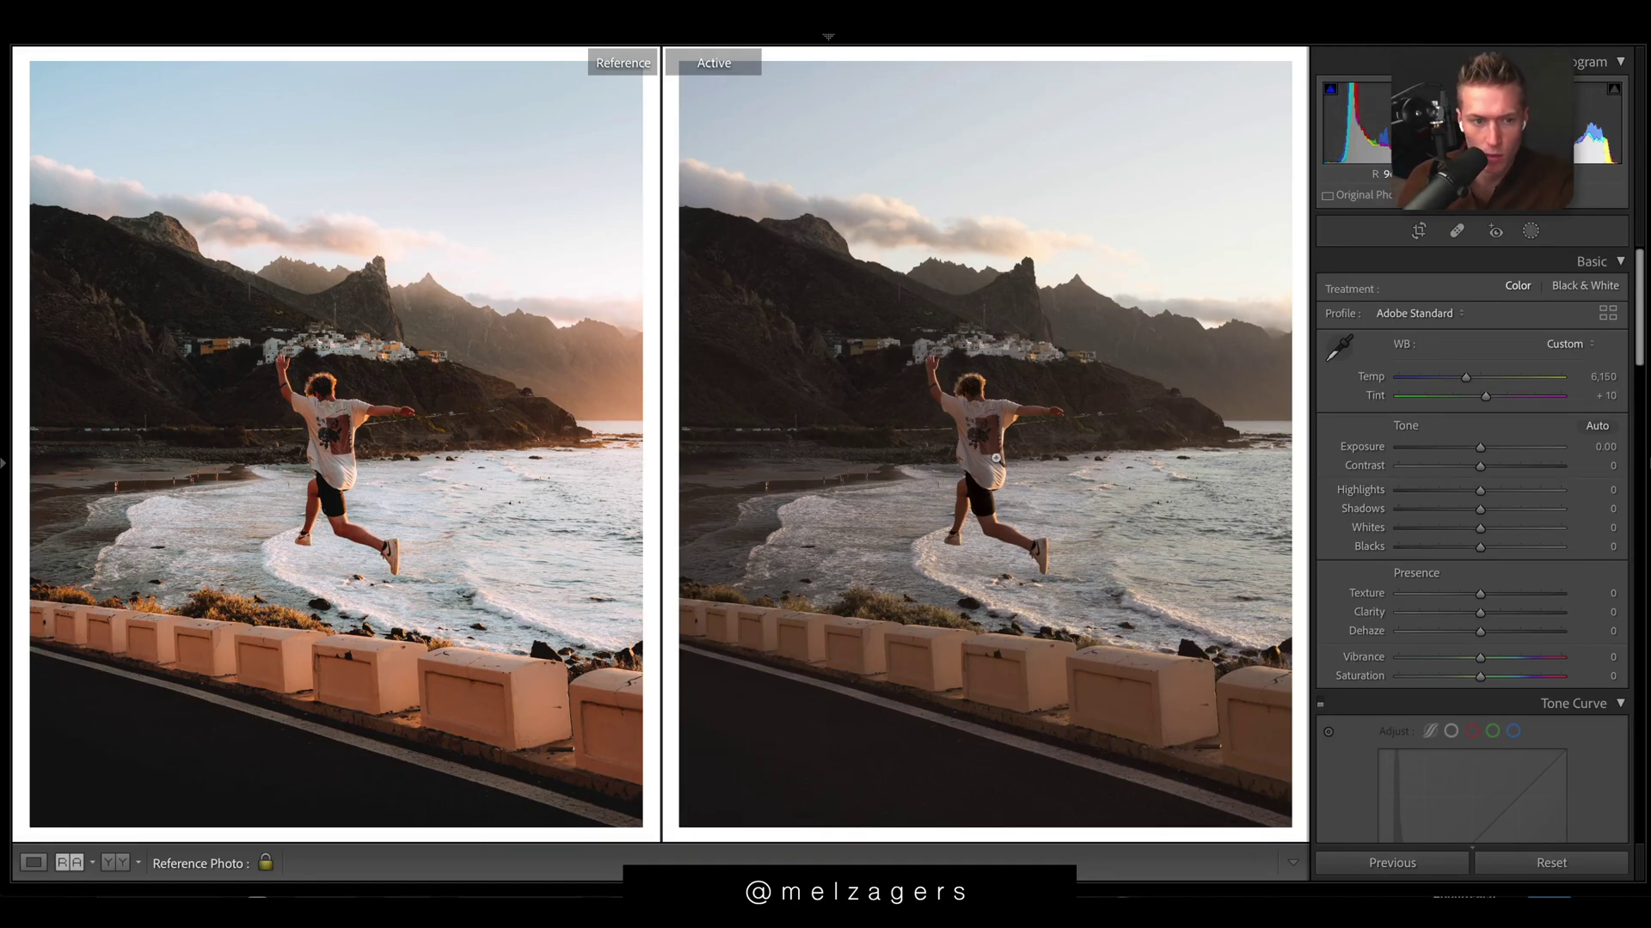
pyautogui.scroll(-5, 1644, 330)
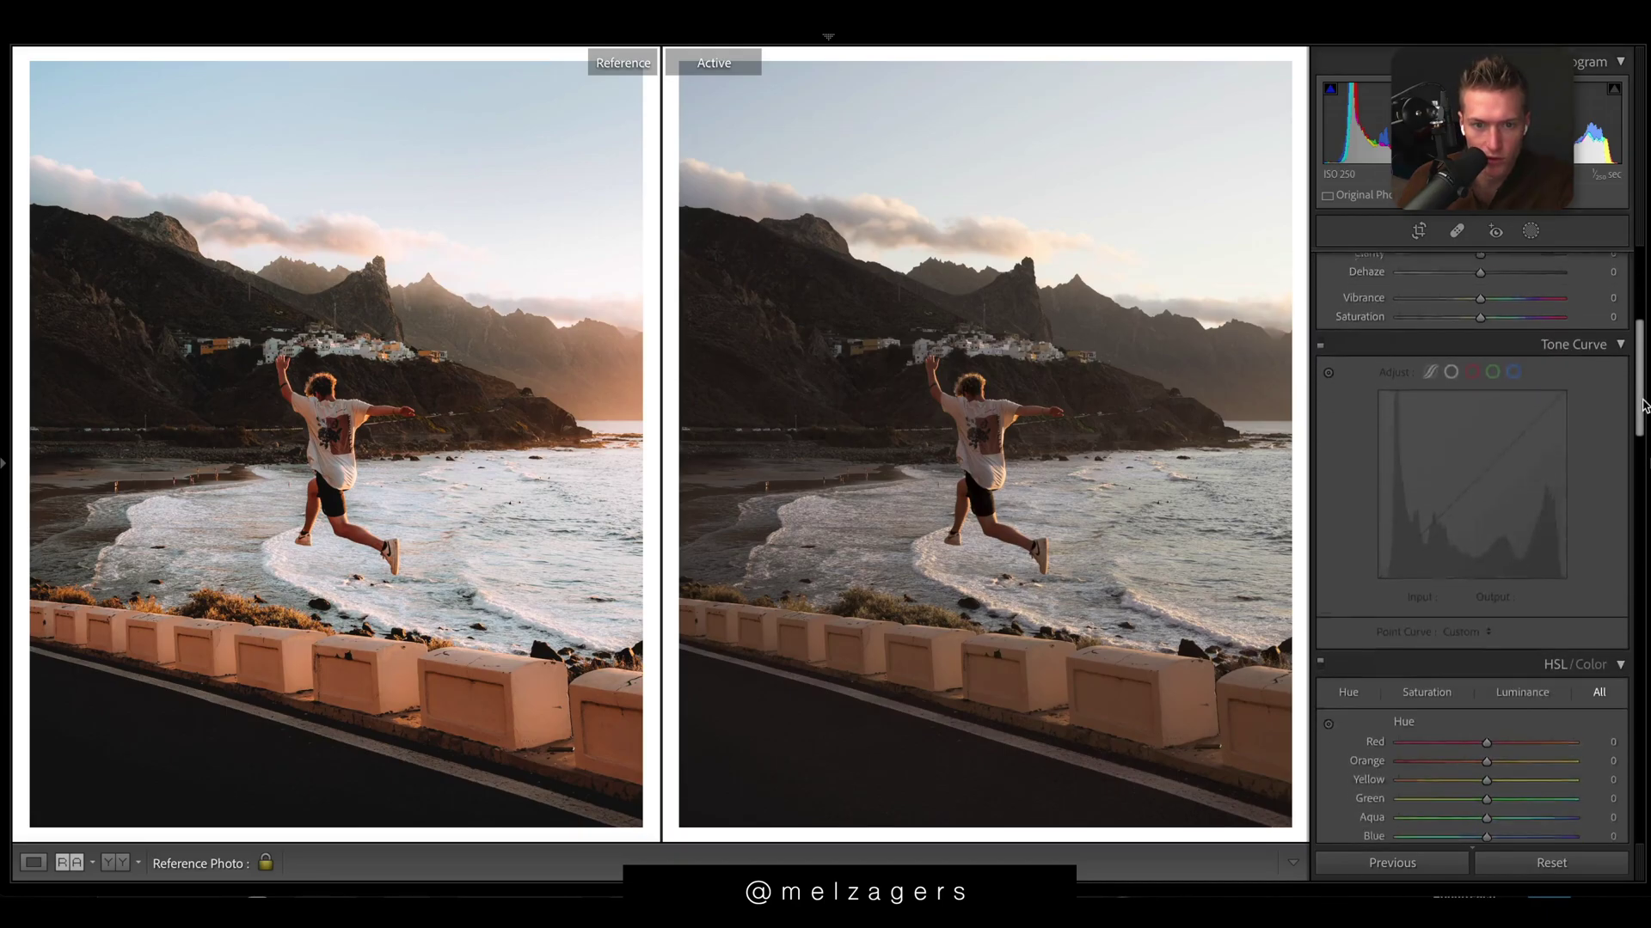
pyautogui.scroll(1, 1461, 430)
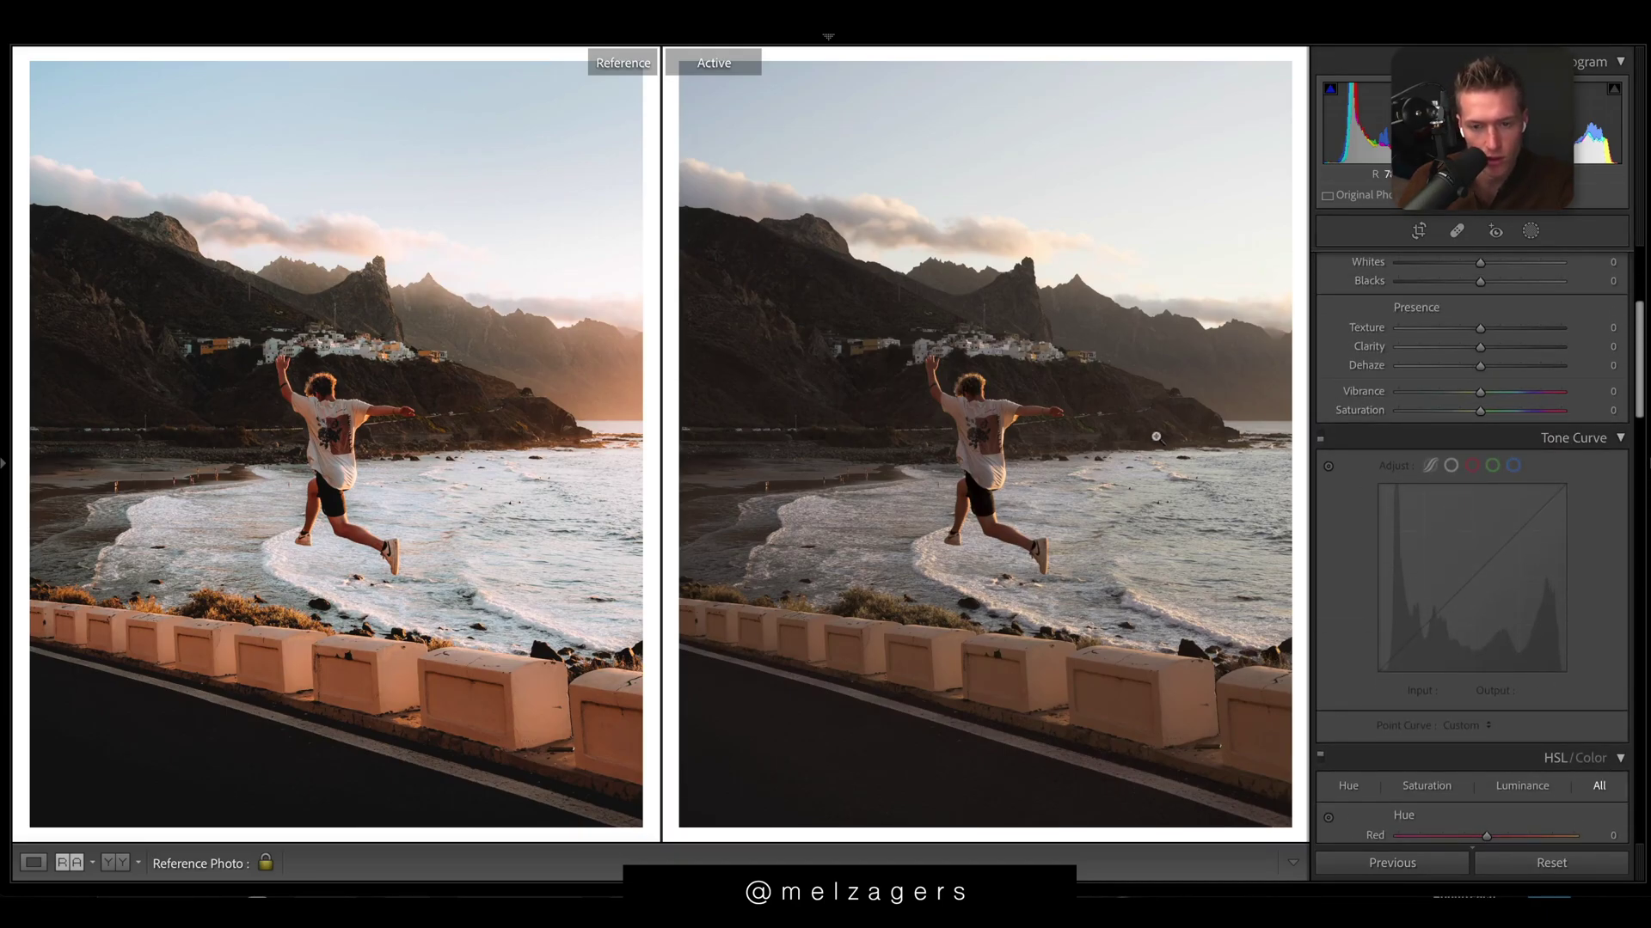
pyautogui.click(1320, 438)
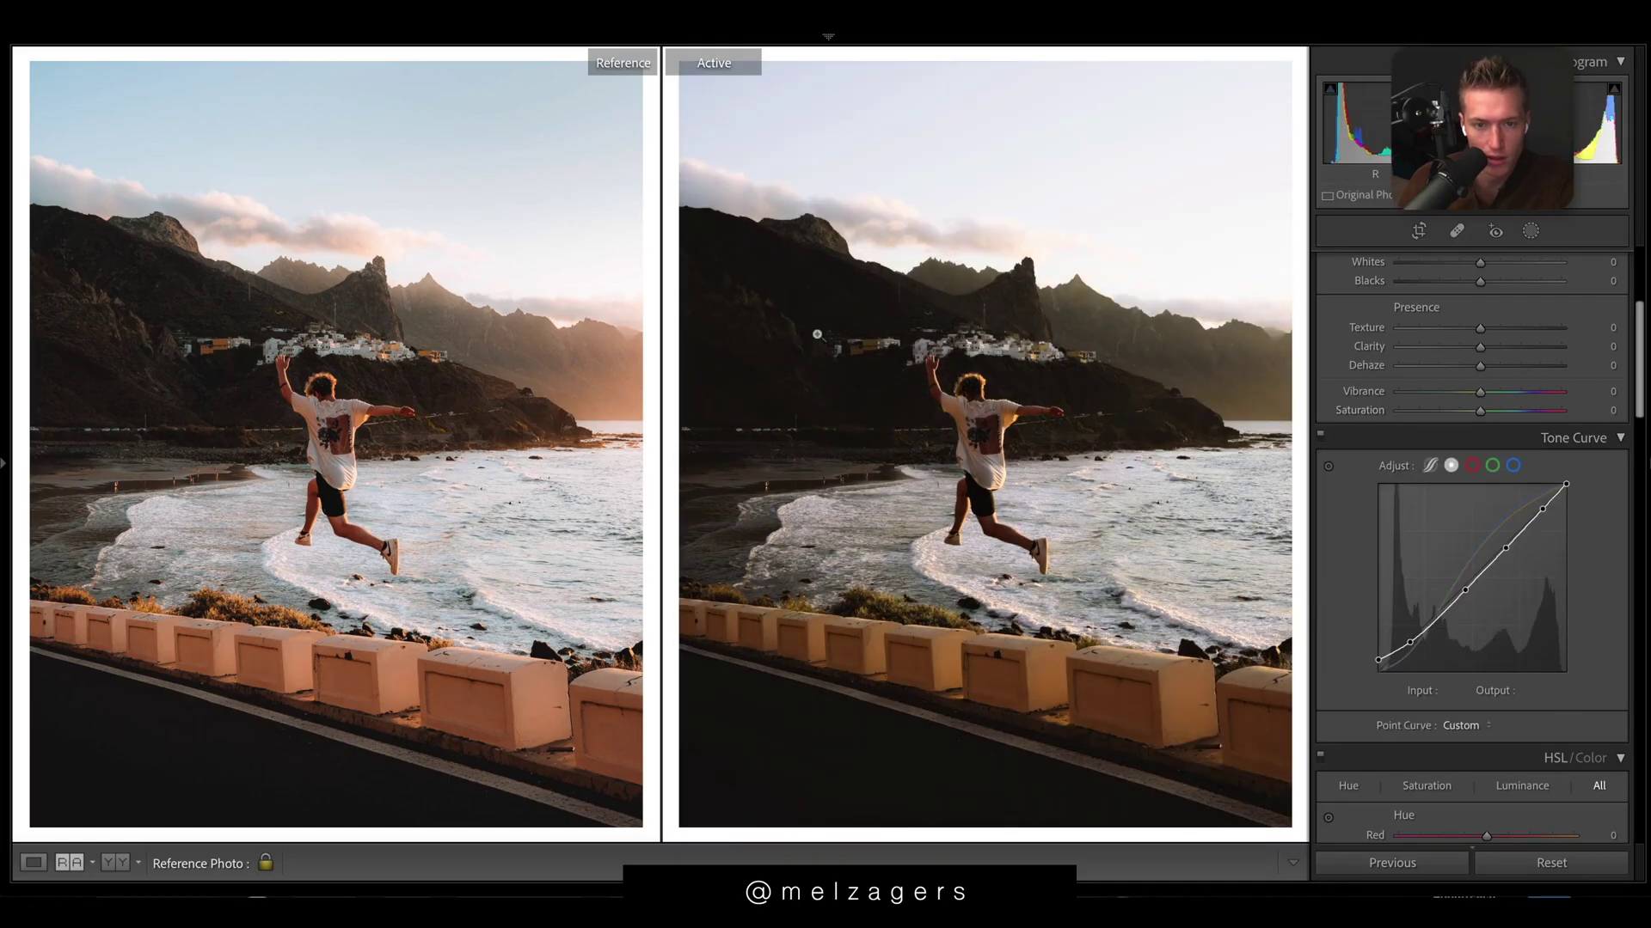
pyautogui.moveTo(1378, 661); pyautogui.dragTo(1376, 690)
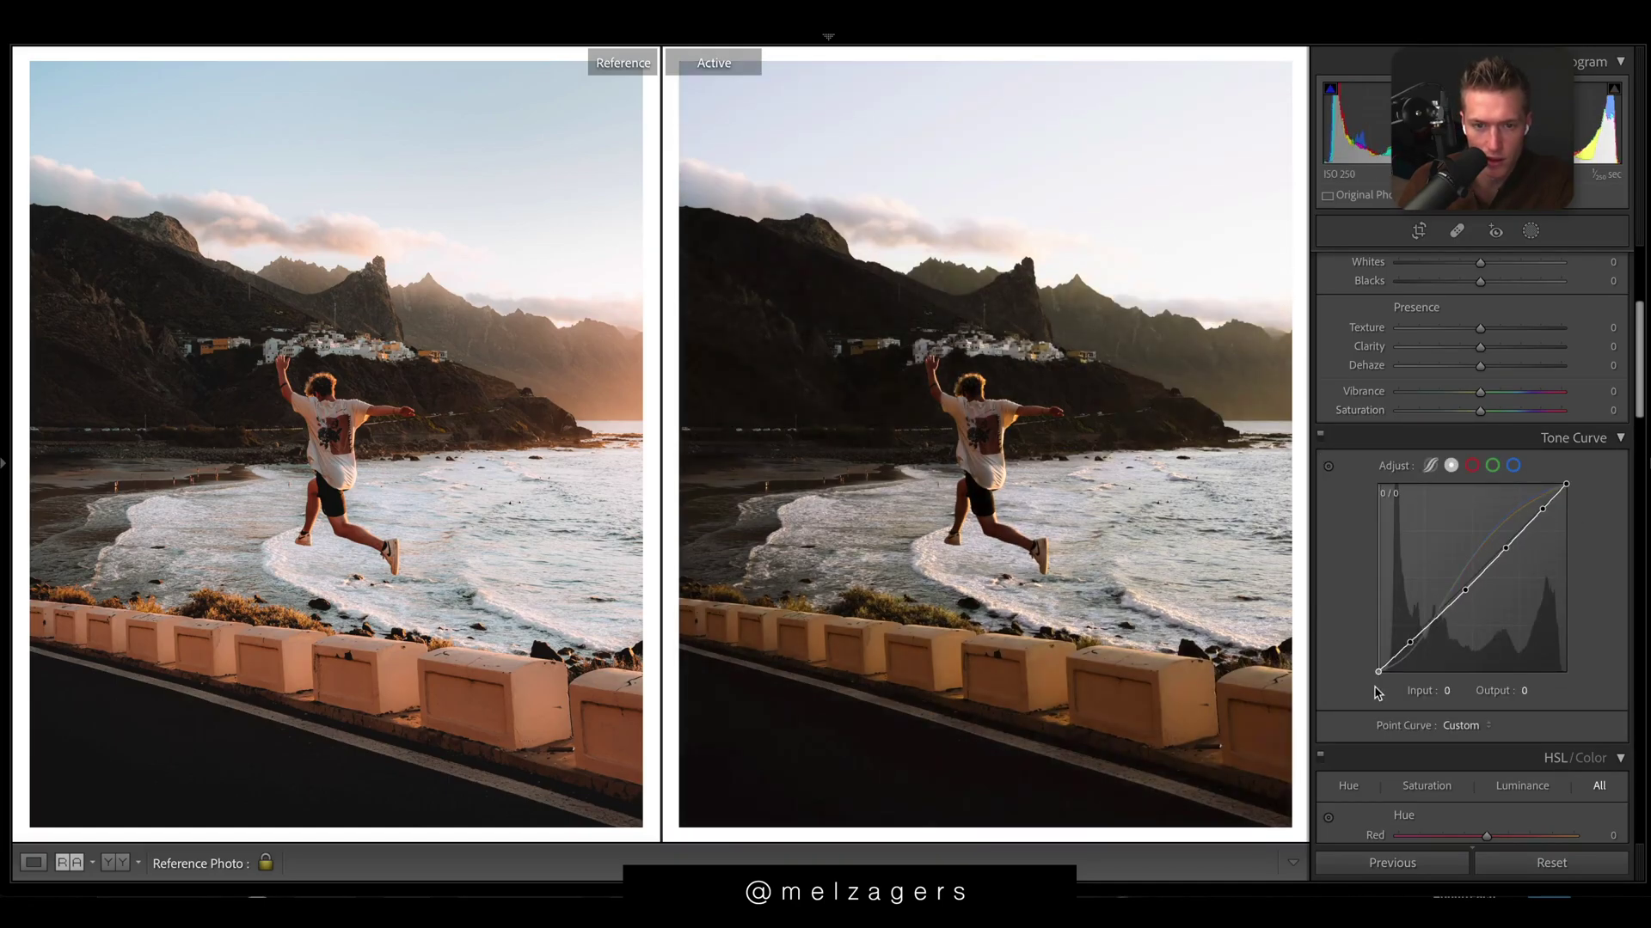
# - Examine the red and blue channel tone curves, then return to the RGB point curve
pyautogui.click(1468, 465)
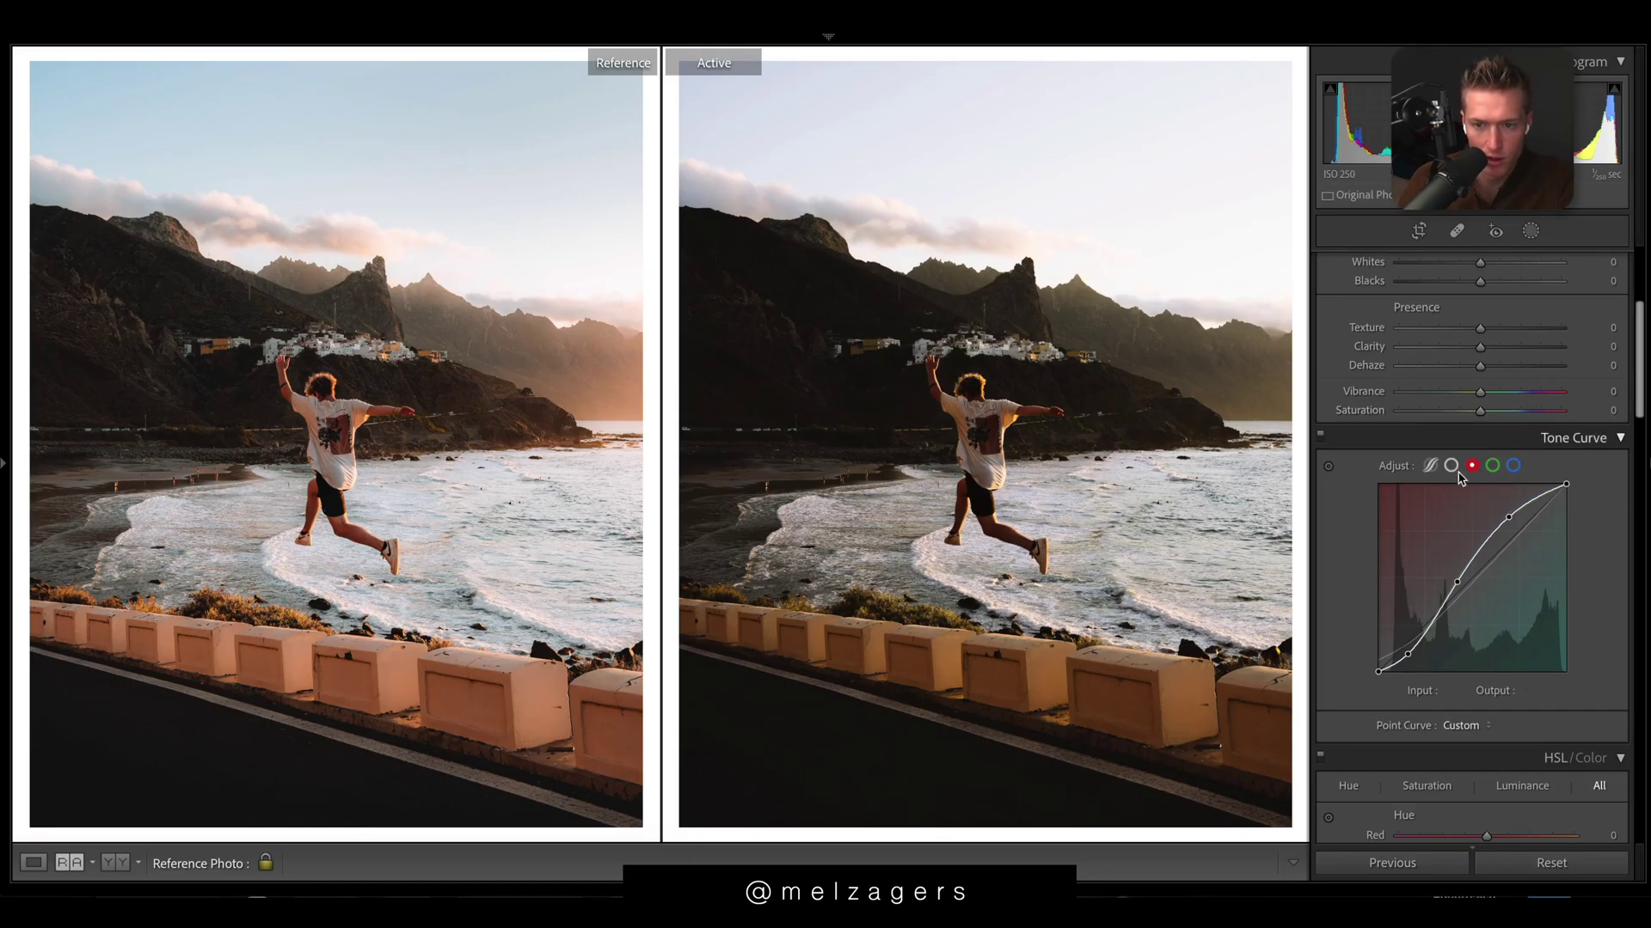
pyautogui.click(1513, 465)
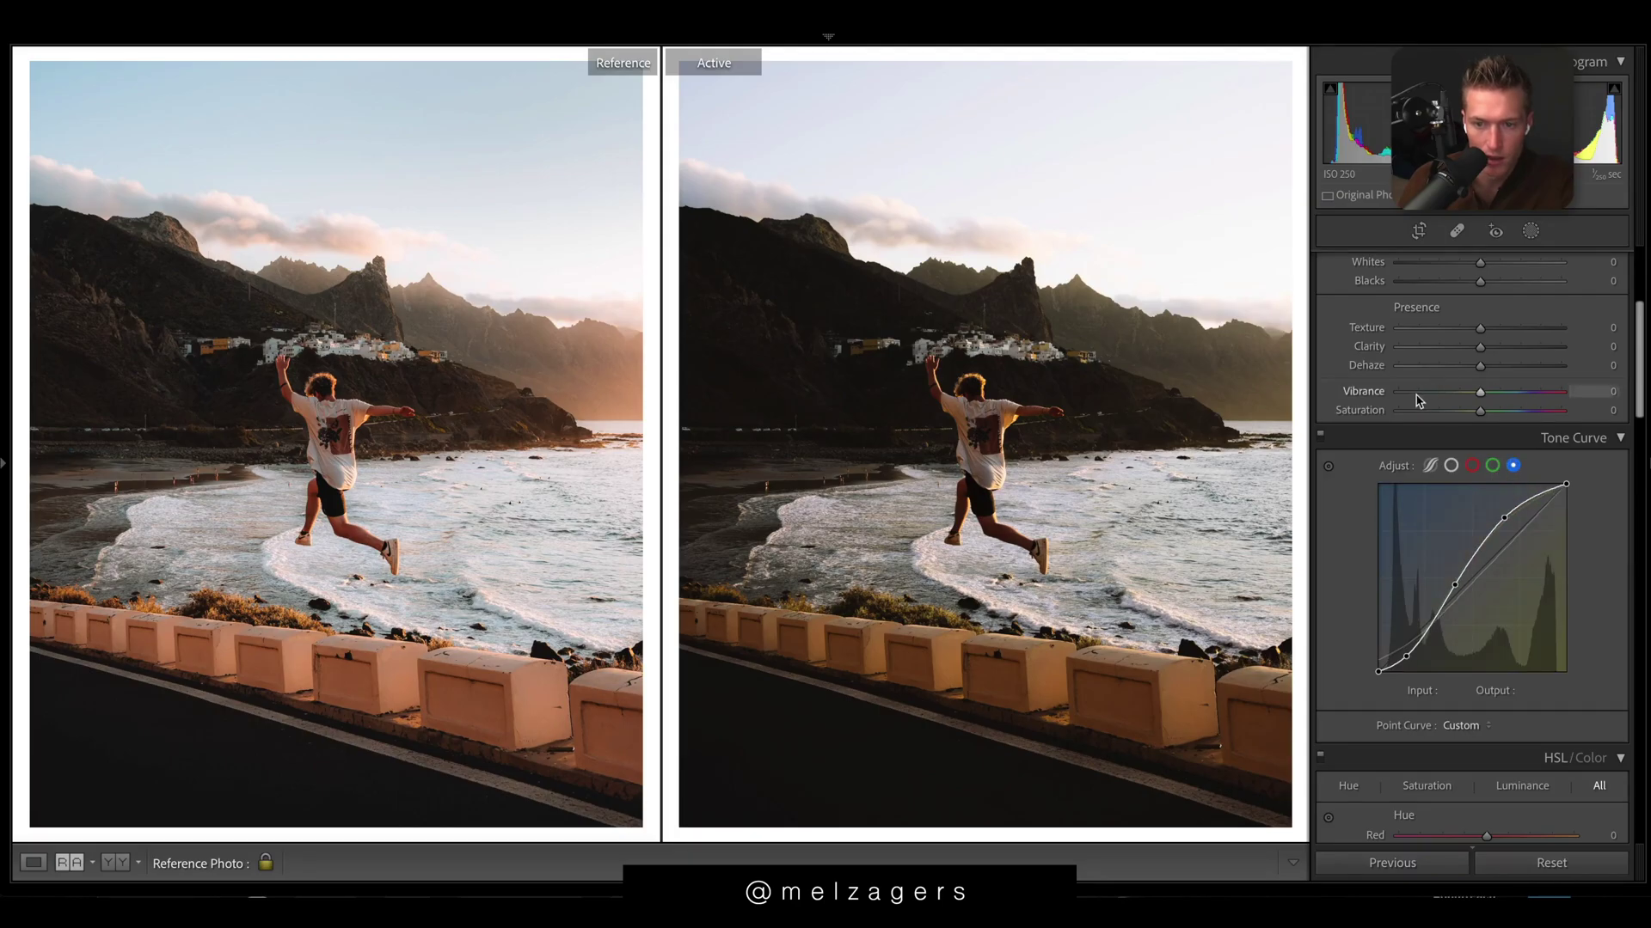
pyautogui.click(1451, 466)
# - Set Highlights to −100, Shadows to +45, Whites to −4 and Blacks to −11 in the basic tone adjustments
pyautogui.scroll(5, 1500, 481)
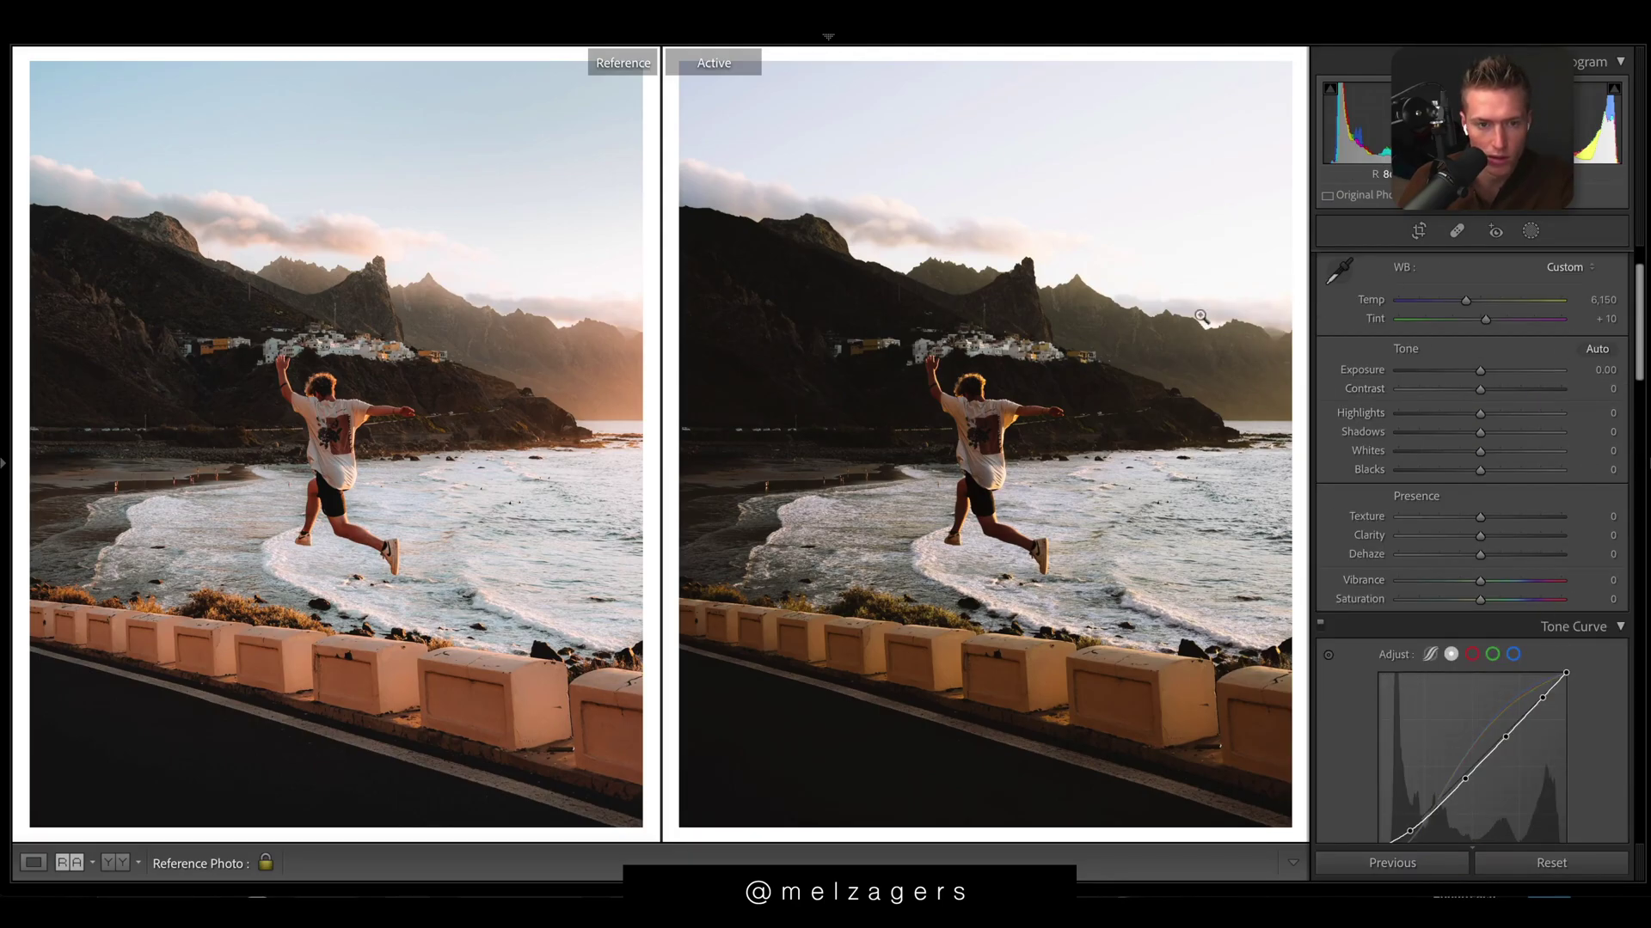
pyautogui.moveTo(1479, 432); pyautogui.dragTo(1516, 433)
pyautogui.moveTo(1480, 414); pyautogui.dragTo(949, 387)
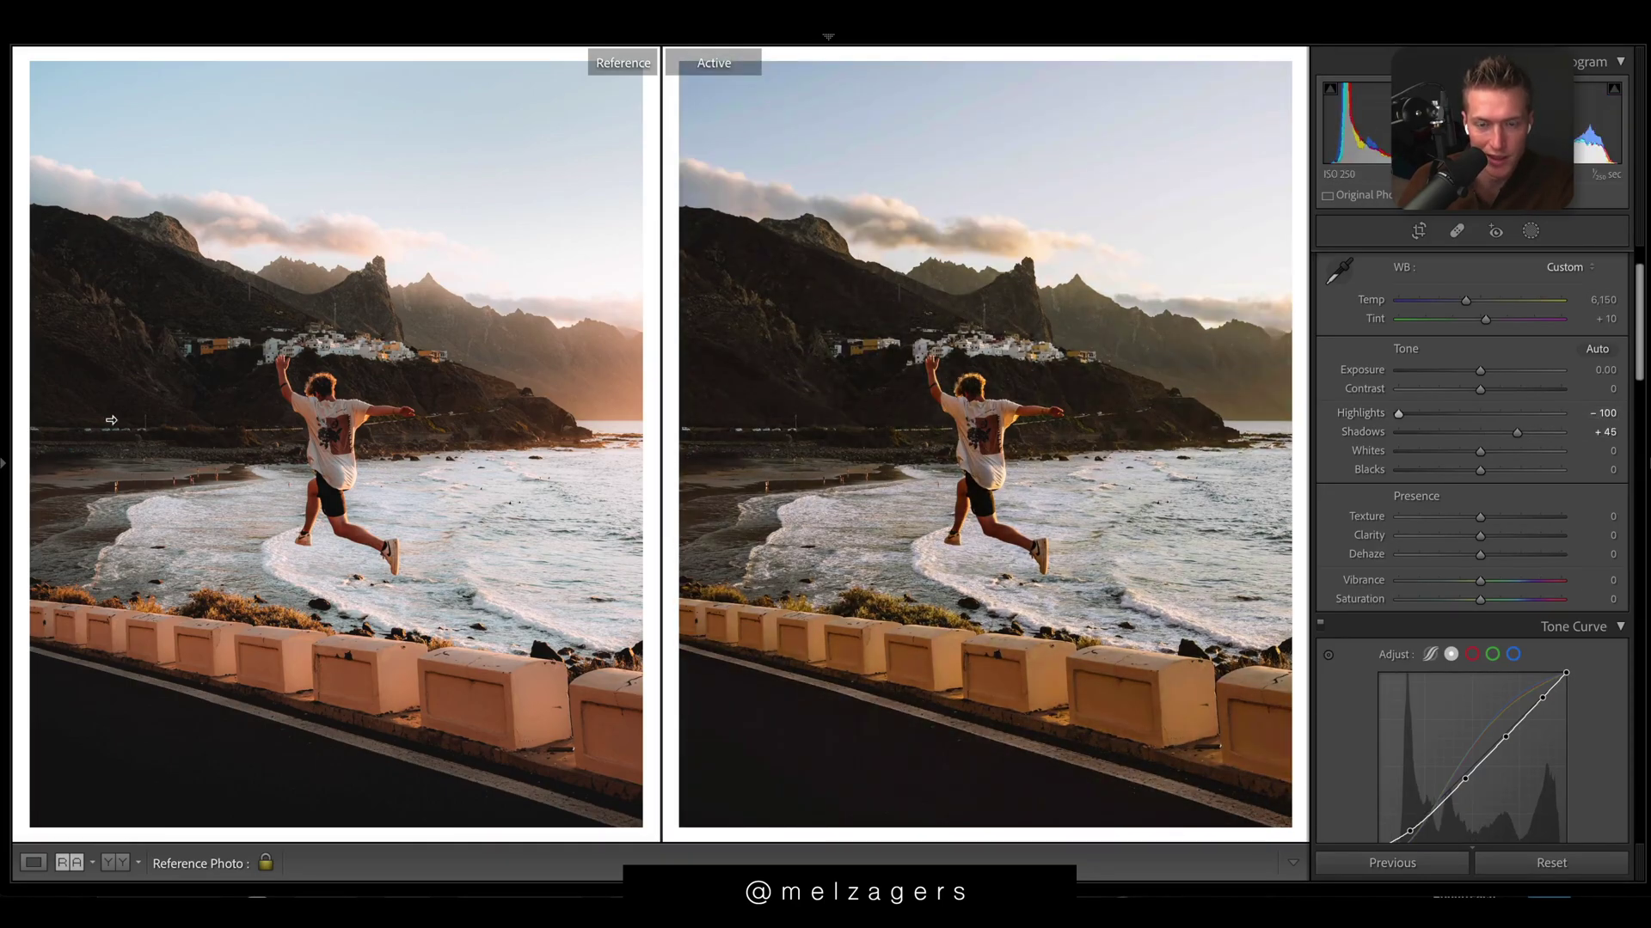
pyautogui.moveTo(1483, 471); pyautogui.dragTo(1470, 471)
pyautogui.moveTo(1479, 452); pyautogui.dragTo(1477, 452)
# - Set the presence adjustments to Texture +5, Clarity −44 and Dehaze +3
pyautogui.moveTo(1480, 536)
pyautogui.mouseDown()
pyautogui.moveTo(1449, 538)
pyautogui.moveTo(1487, 523)
pyautogui.mouseUp()
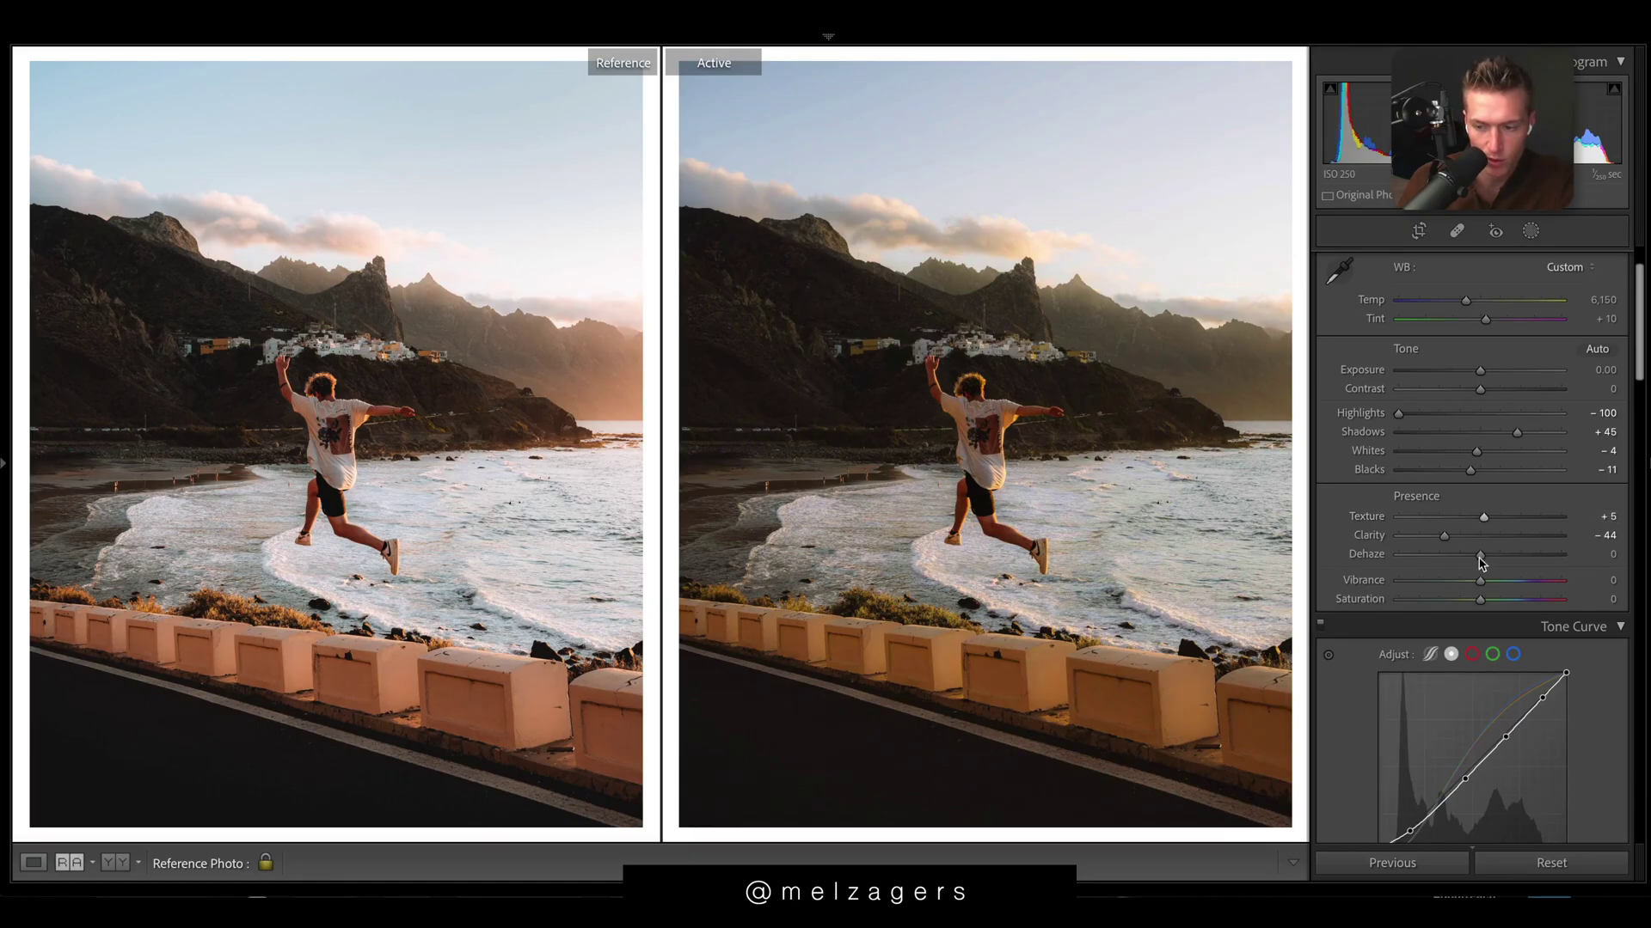
pyautogui.moveTo(1479, 555)
pyautogui.mouseDown()
pyautogui.moveTo(1510, 562)
pyautogui.moveTo(1481, 563)
pyautogui.mouseUp()
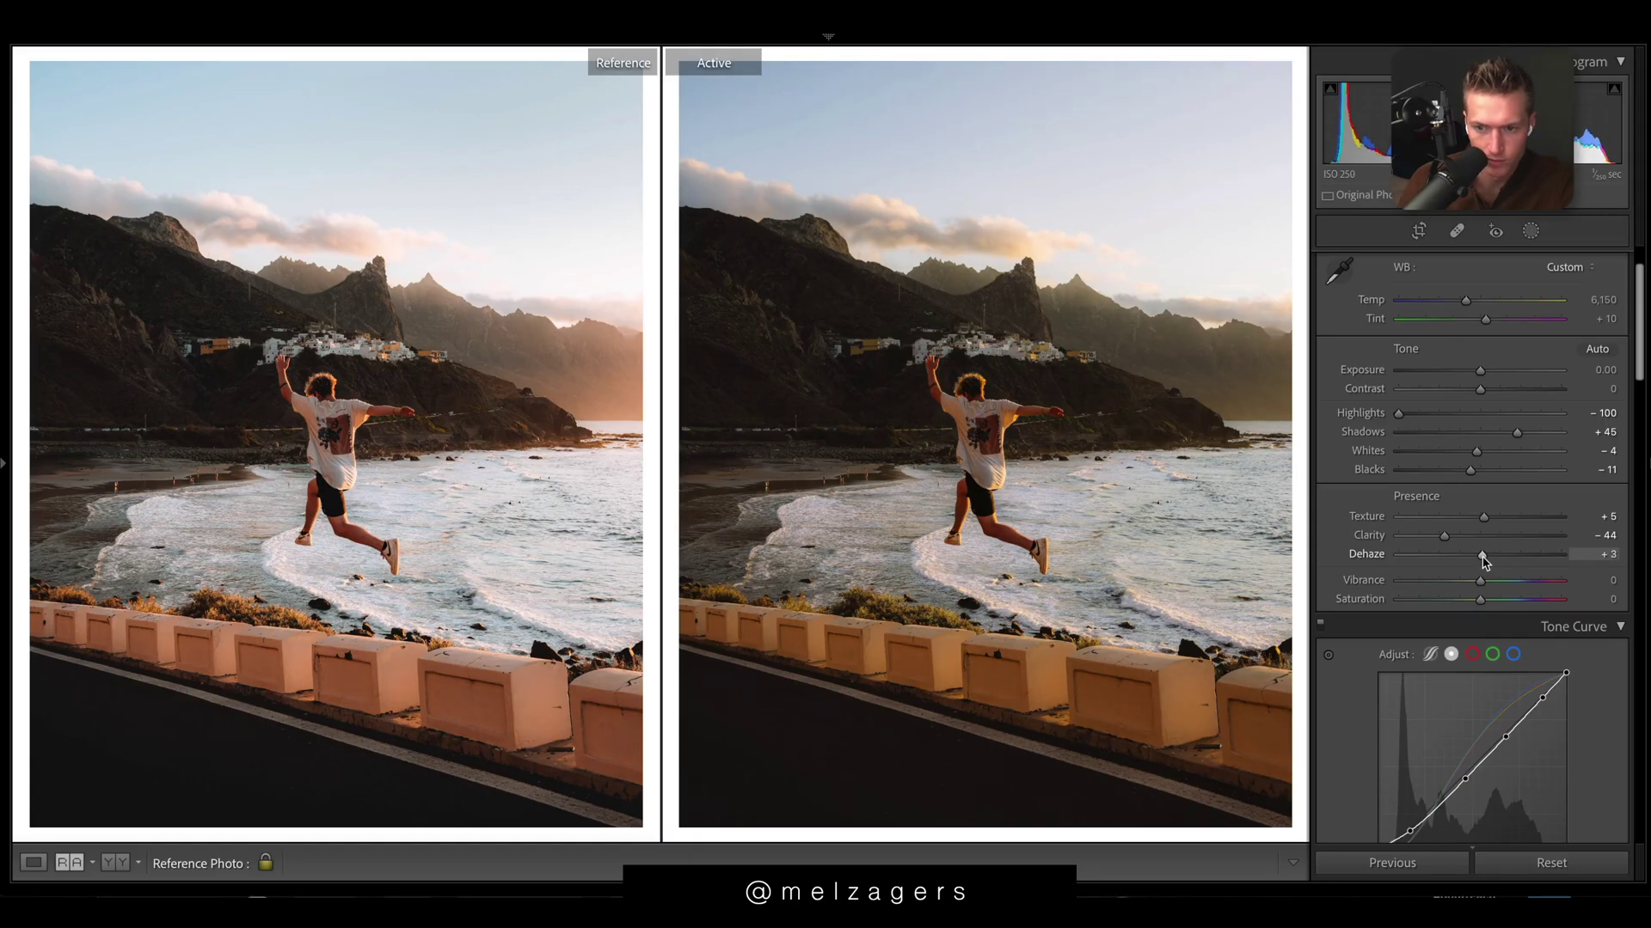
# - Color-grade the highlights with hue 191, saturation 6, luminance +26 and balance −19, and switch the grading to the shadows
pyautogui.scroll(-15, 1539, 550)
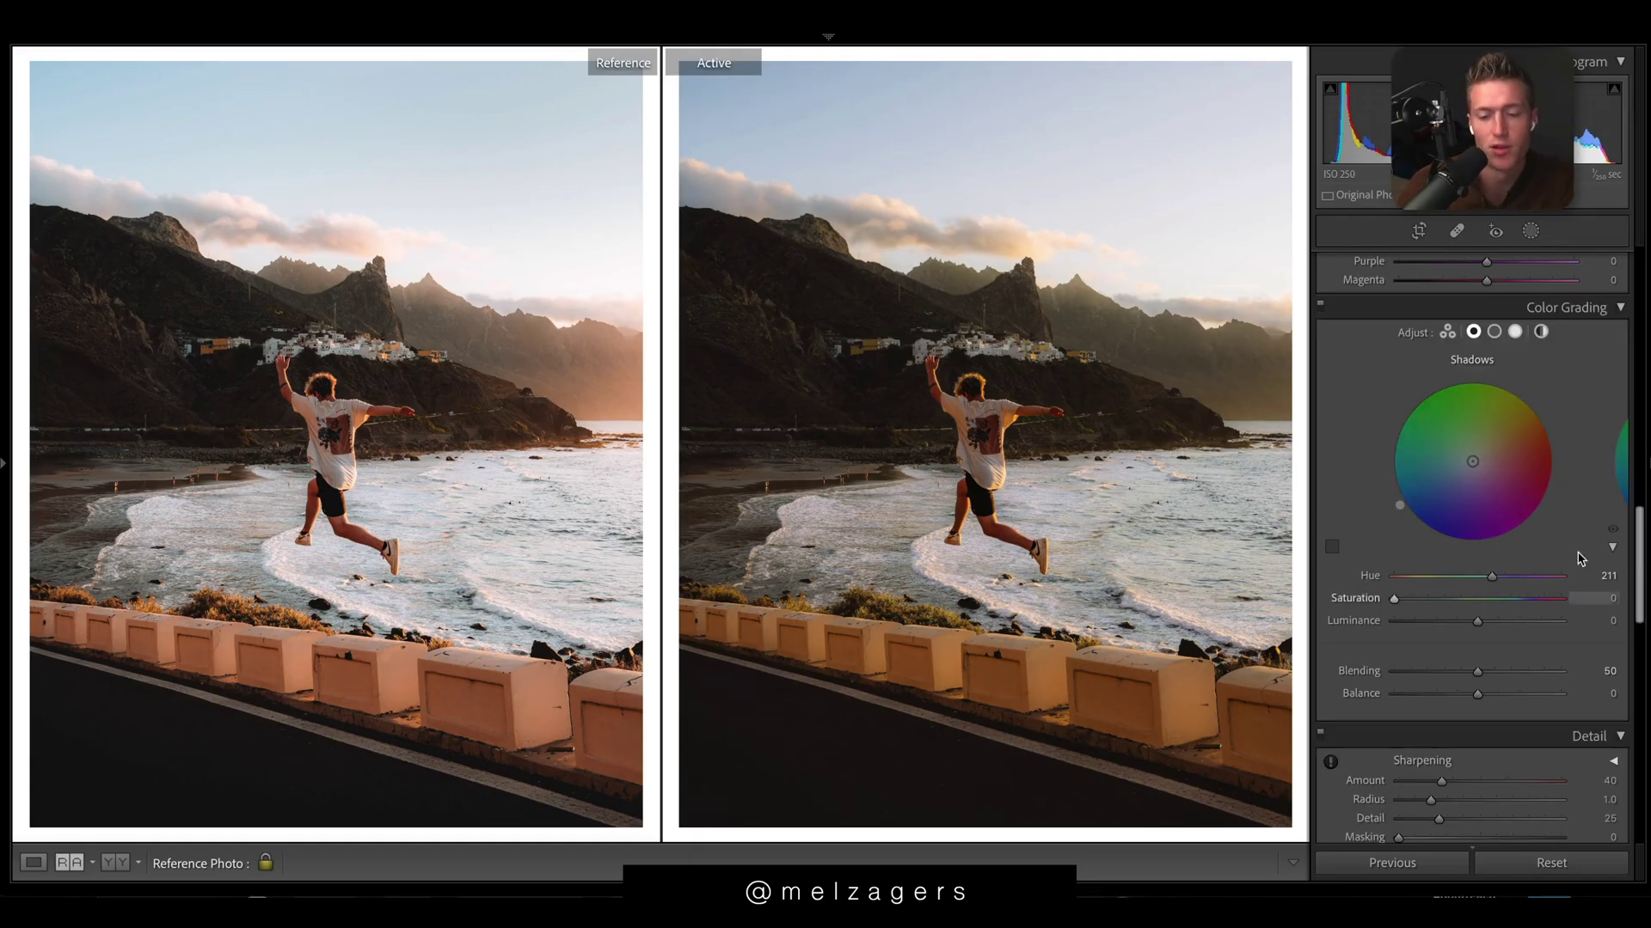
pyautogui.click(1516, 332)
pyautogui.moveTo(1393, 599); pyautogui.dragTo(1402, 599)
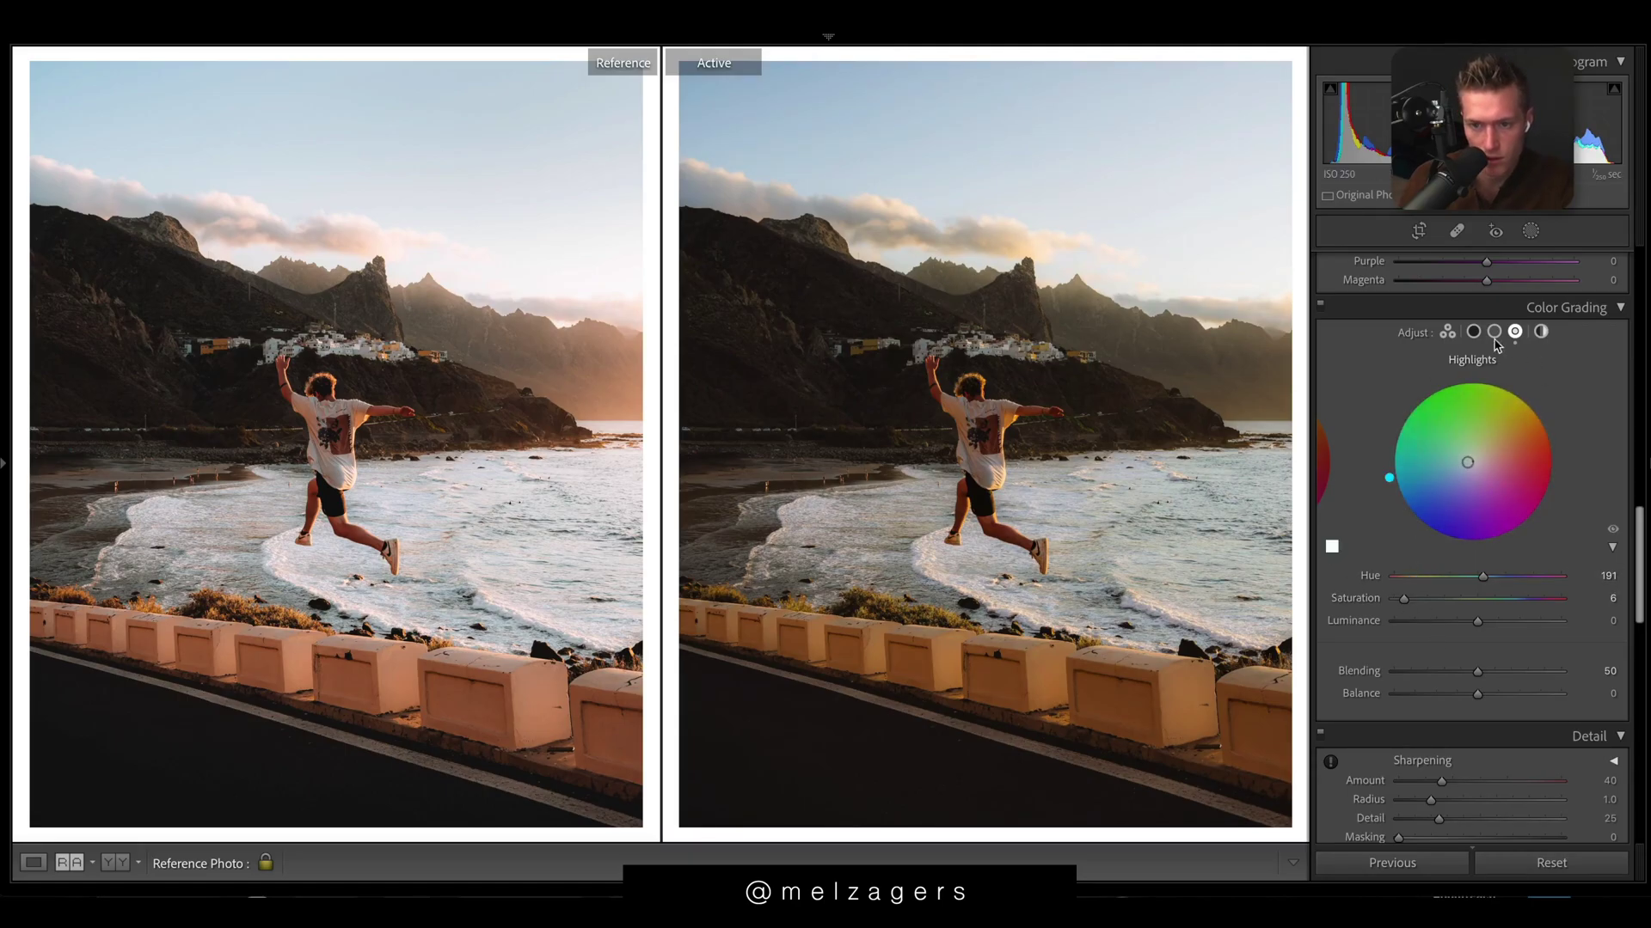
pyautogui.moveTo(1477, 620)
pyautogui.mouseDown()
pyautogui.moveTo(1539, 620)
pyautogui.moveTo(1398, 626)
pyautogui.moveTo(1498, 628)
pyautogui.mouseUp()
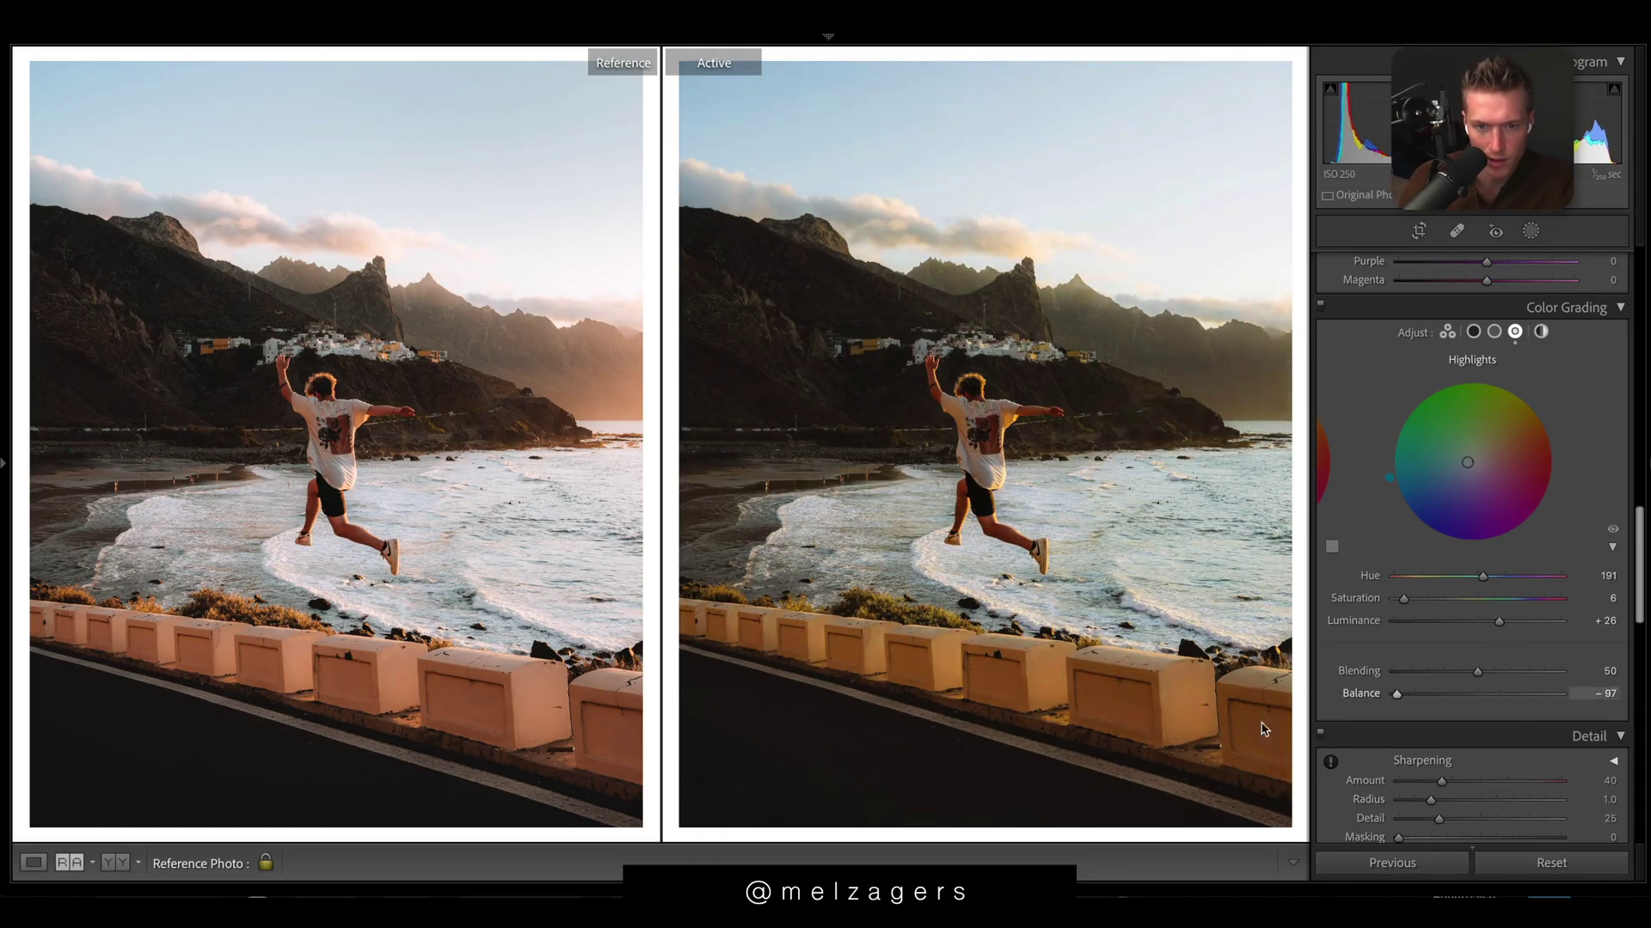
pyautogui.moveTo(1477, 694); pyautogui.dragTo(1465, 695)
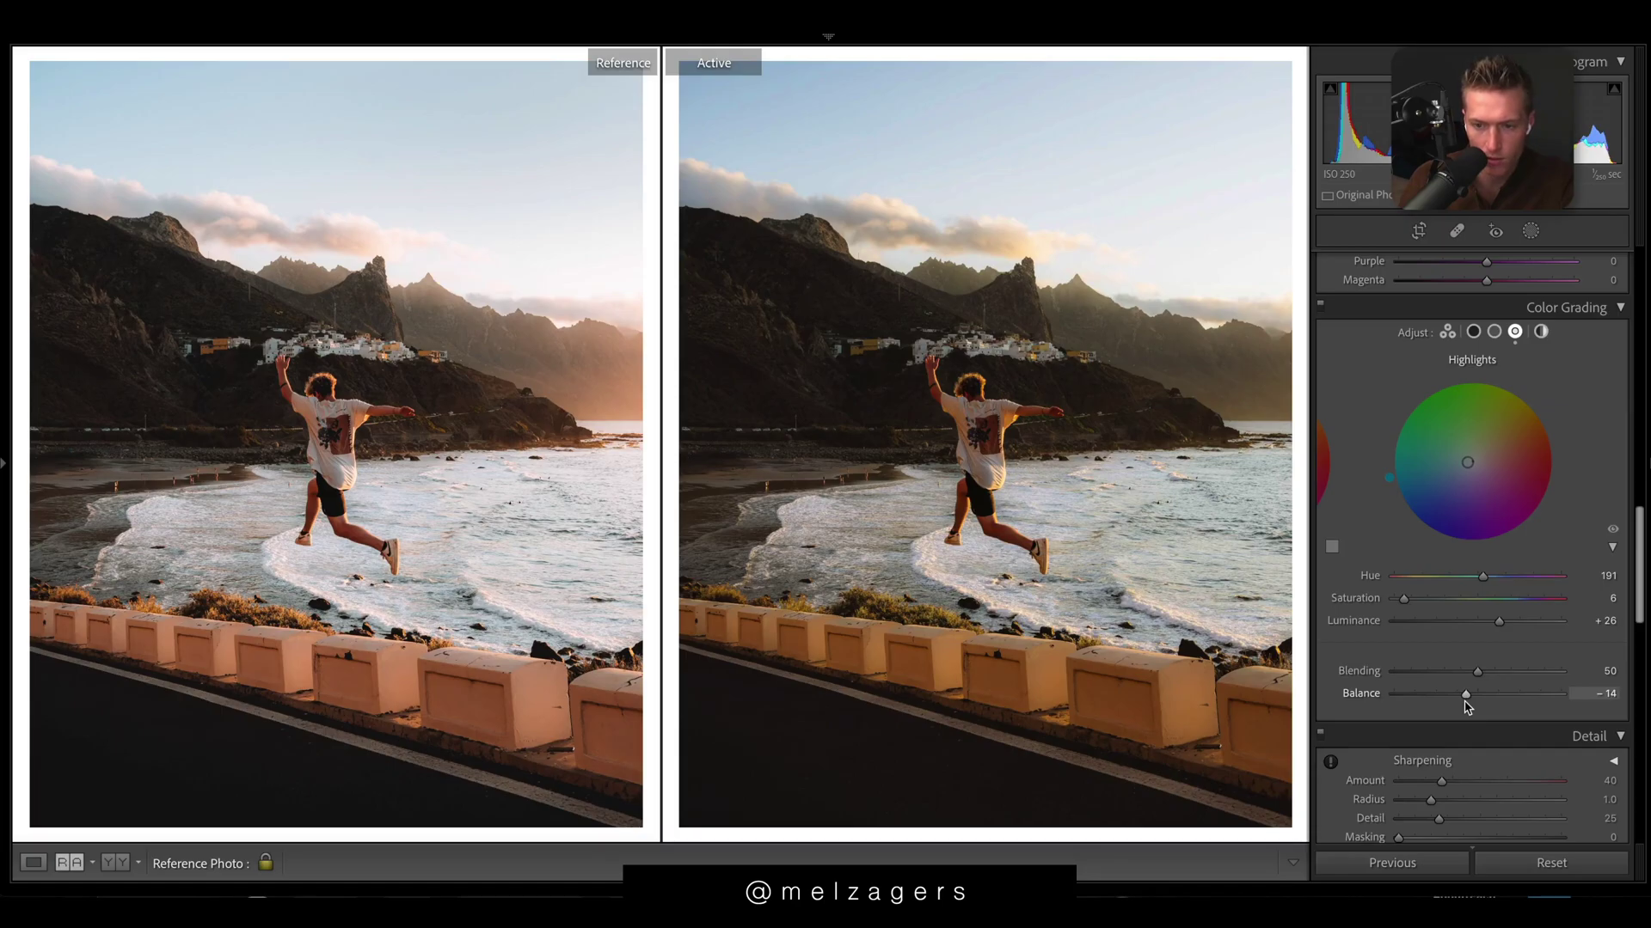
pyautogui.click(1472, 332)
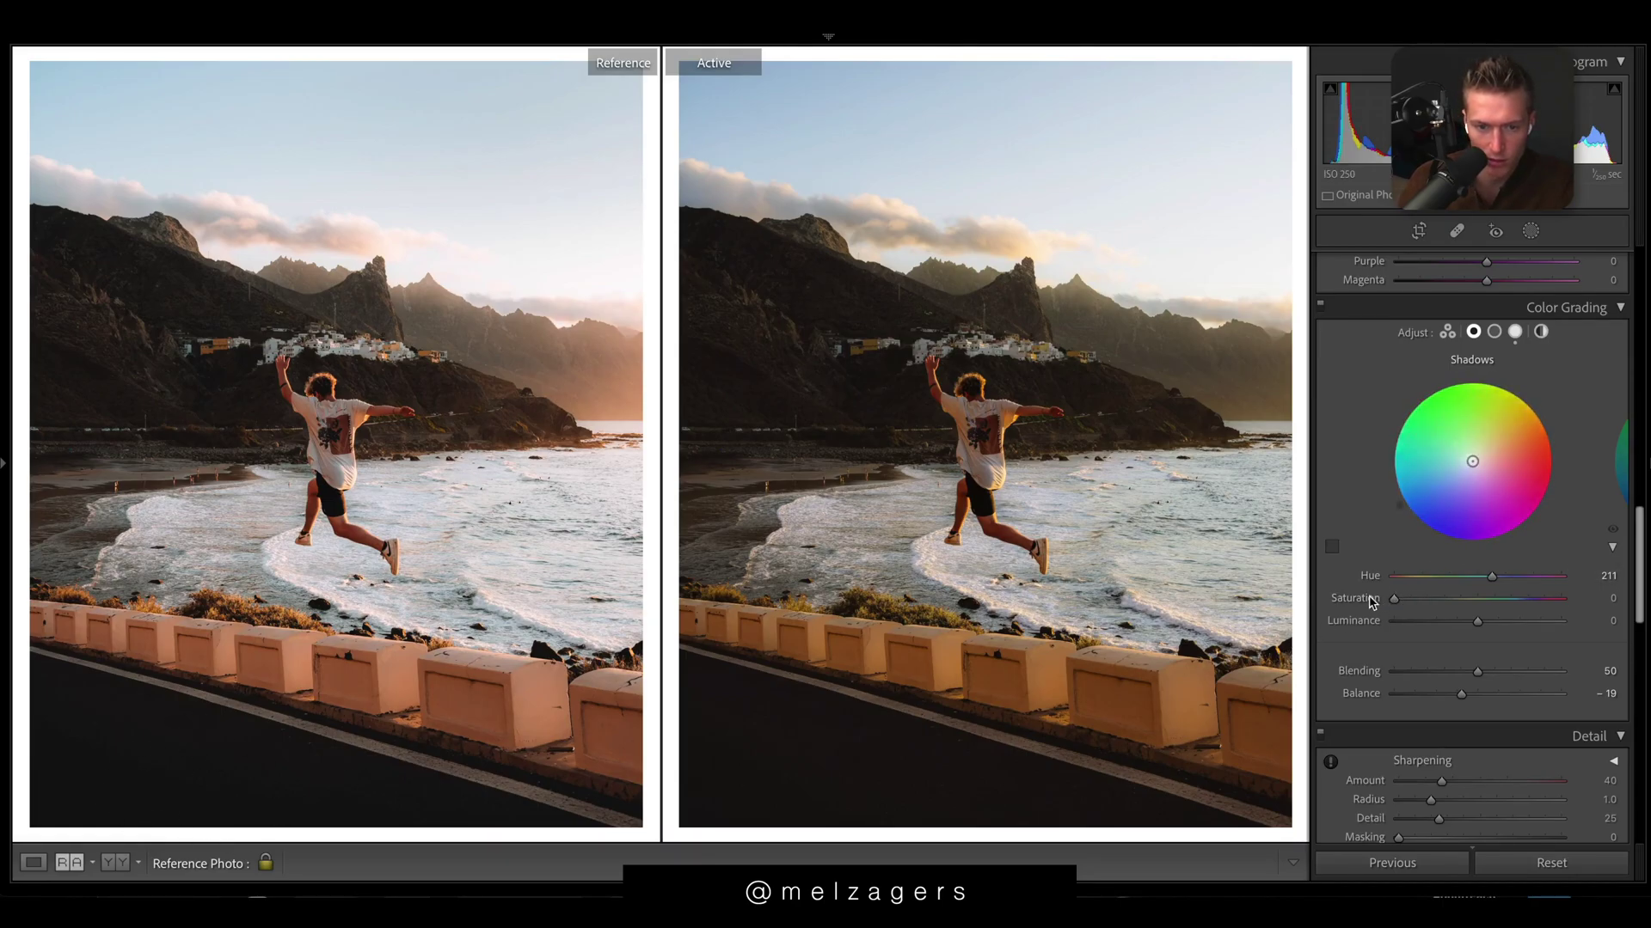
# - Set the HSL hues to red +19, orange −13 and yellow −52, and reduce the orange saturation to −16
pyautogui.scroll(8, 1332, 547)
pyautogui.scroll(2, 1421, 487)
pyautogui.scroll(-3, 1420, 486)
pyautogui.moveTo(1420, 487); pyautogui.dragTo(1476, 473)
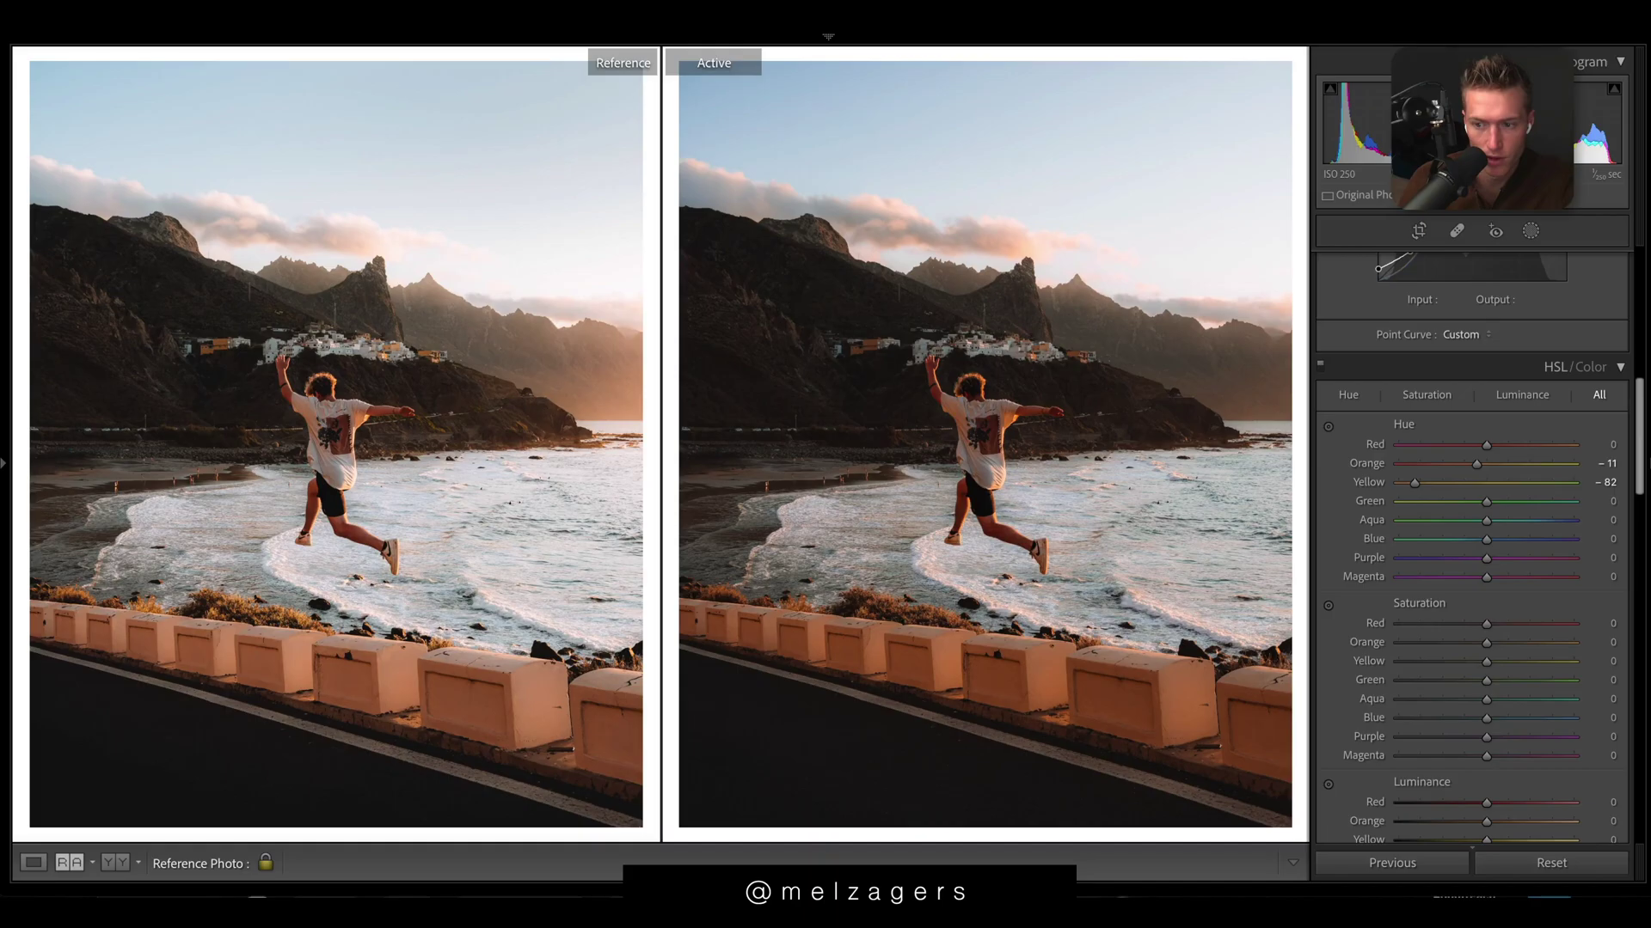
pyautogui.moveTo(1486, 643); pyautogui.dragTo(1472, 651)
pyautogui.moveTo(1414, 483); pyautogui.dragTo(1440, 487)
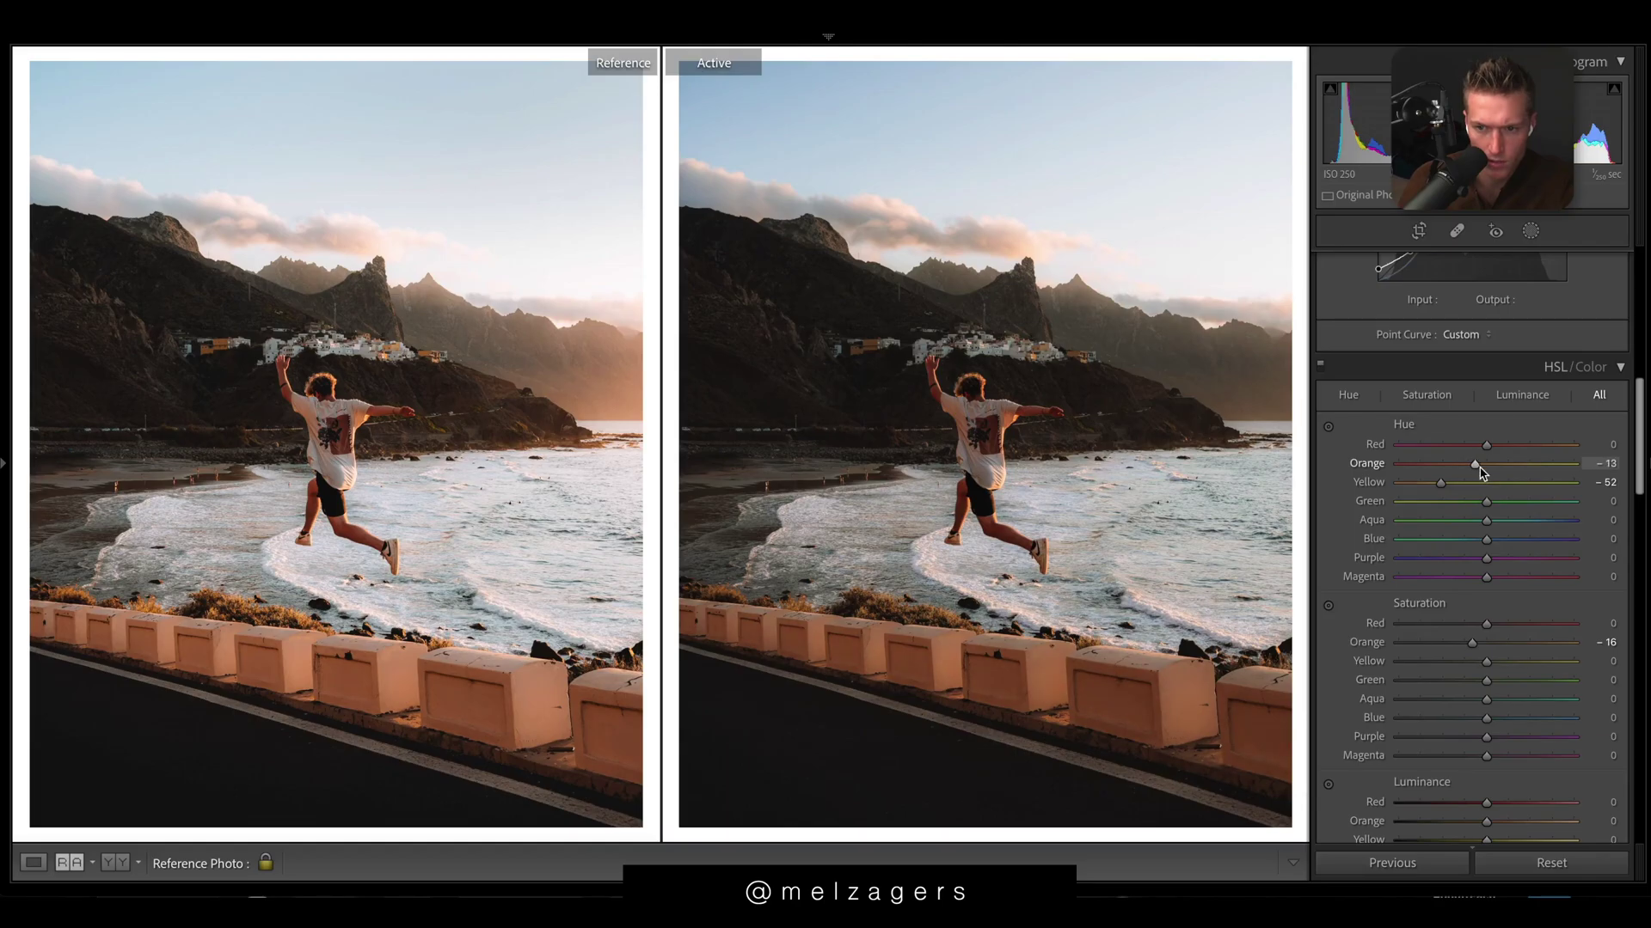
pyautogui.moveTo(1485, 455); pyautogui.dragTo(1498, 457)
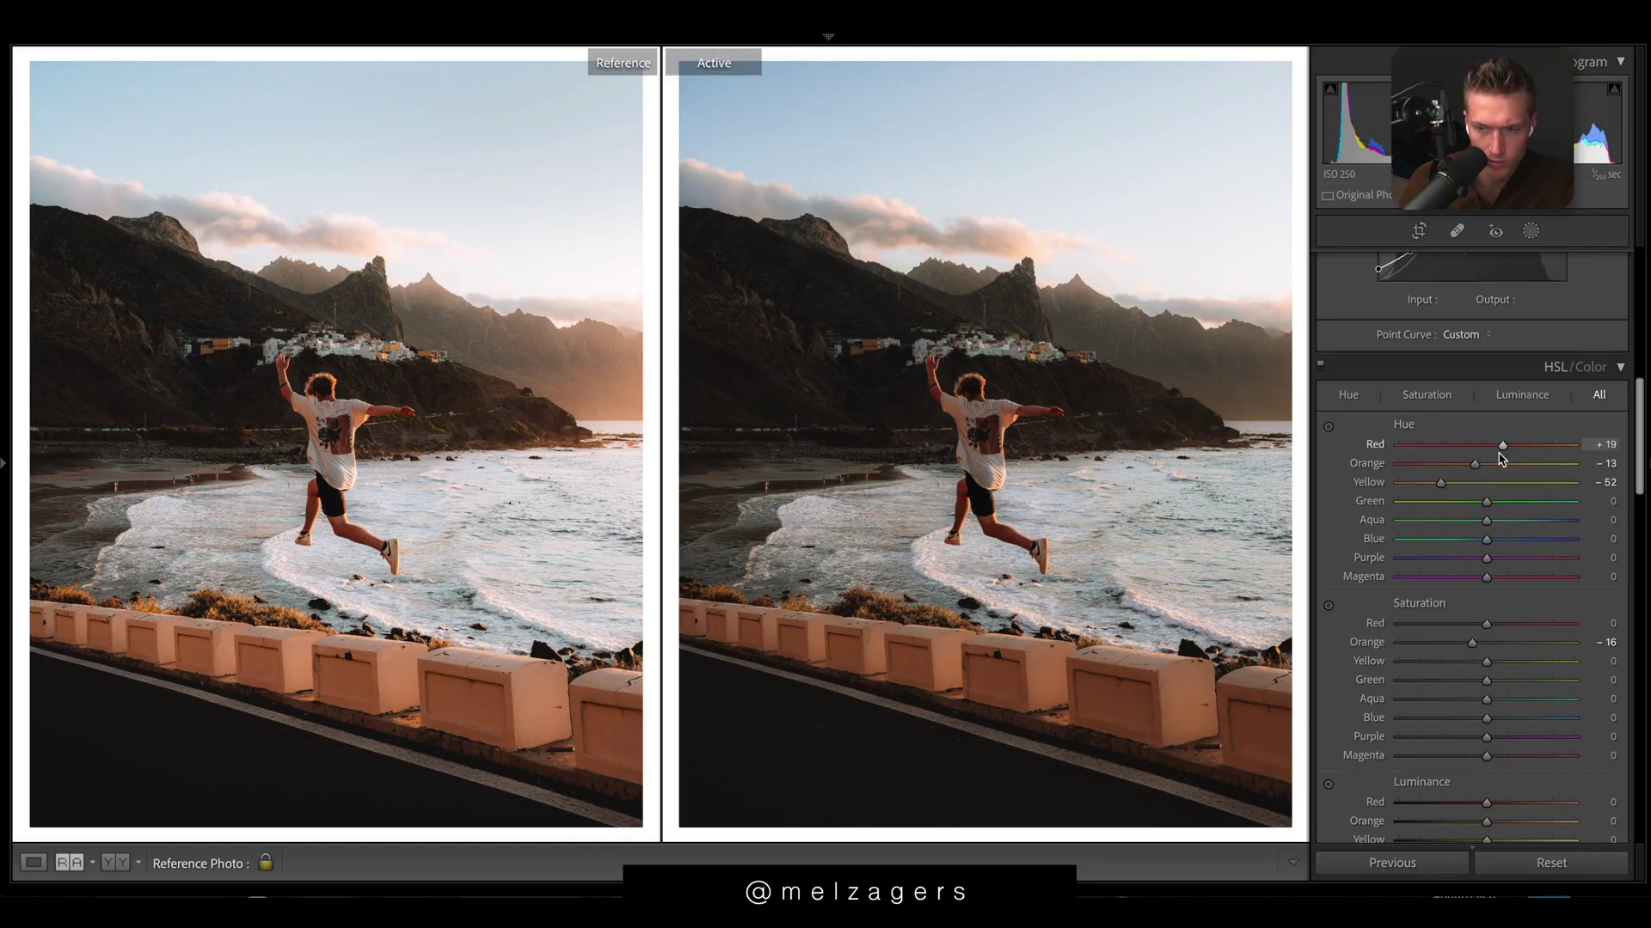
# - Set the aqua hue to +8 and blue hue to −15, and the saturations to red −13, orange −22 and yellow +49
pyautogui.moveTo(1481, 539); pyautogui.dragTo(980, 524)
pyautogui.moveTo(1512, 522); pyautogui.dragTo(1492, 527)
pyautogui.moveTo(1486, 662); pyautogui.dragTo(1475, 624)
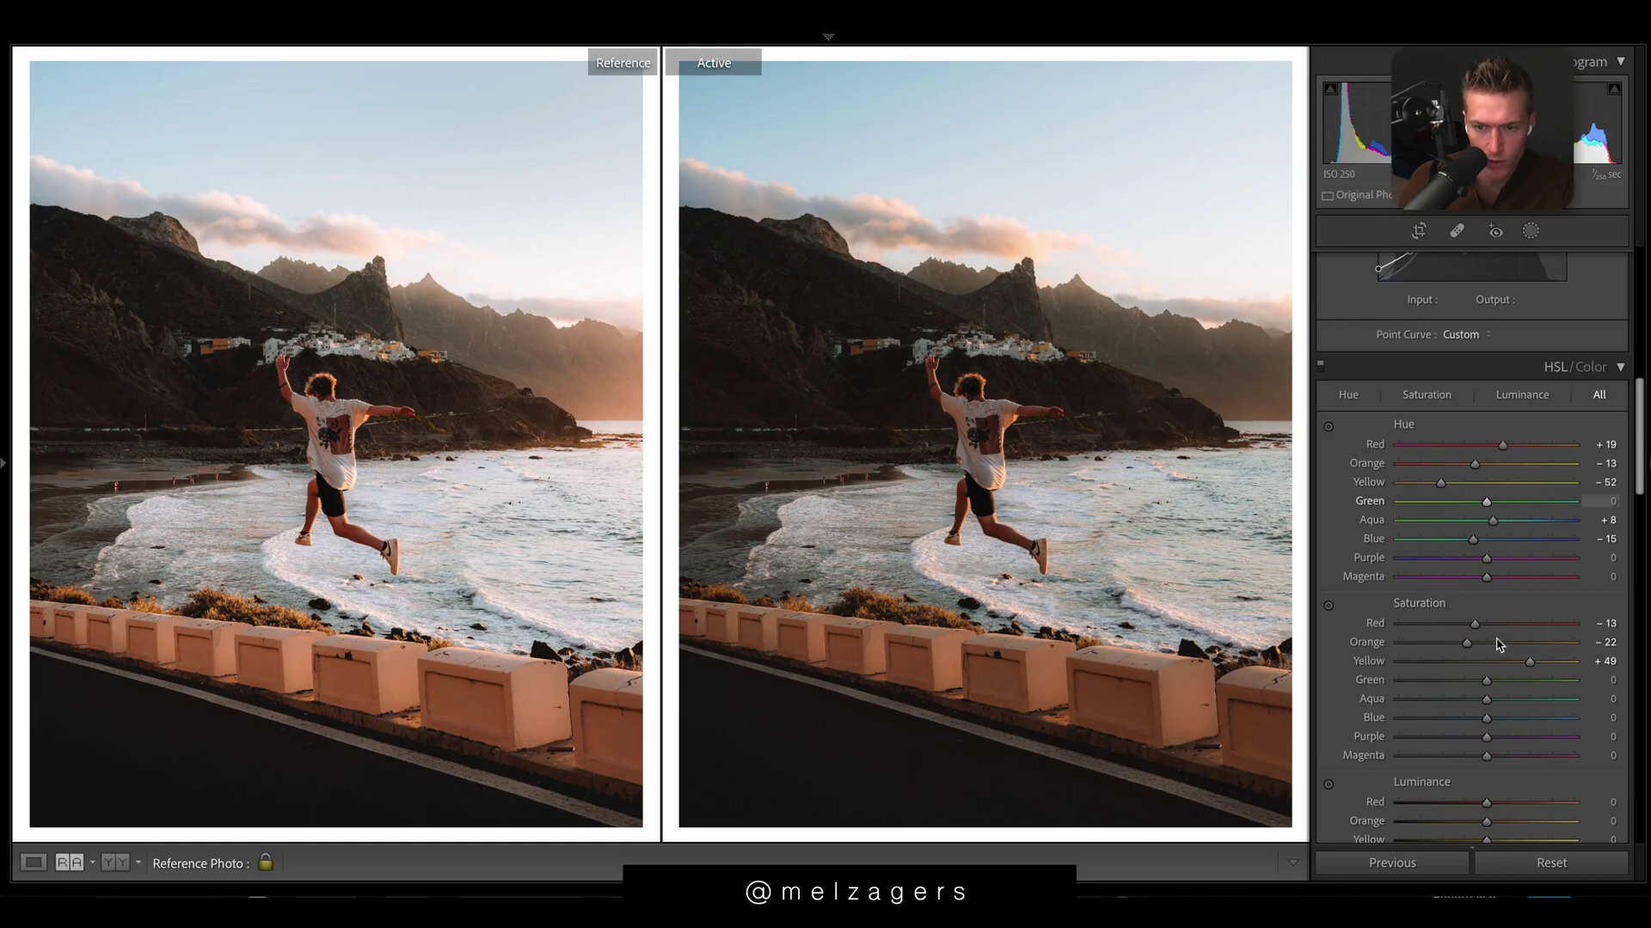
# - Set the HSL luminance to red +22, orange +1 and yellow +43
pyautogui.scroll(-2, 1515, 751)
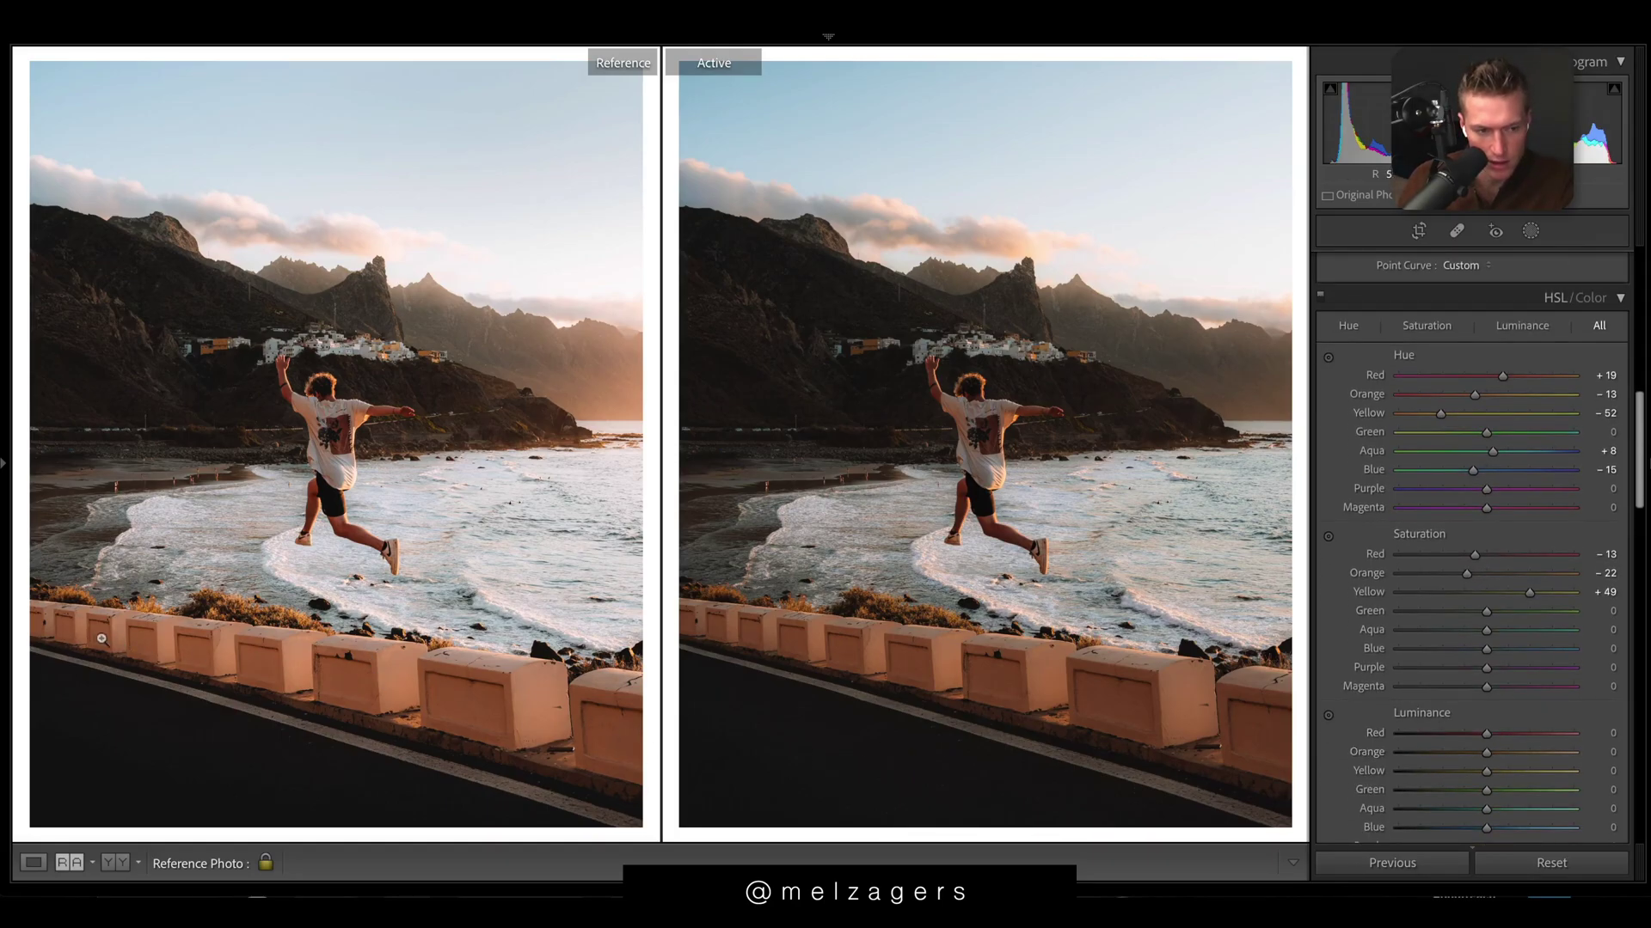
pyautogui.scroll(-1, 1487, 688)
pyautogui.moveTo(1486, 727); pyautogui.dragTo(1519, 747)
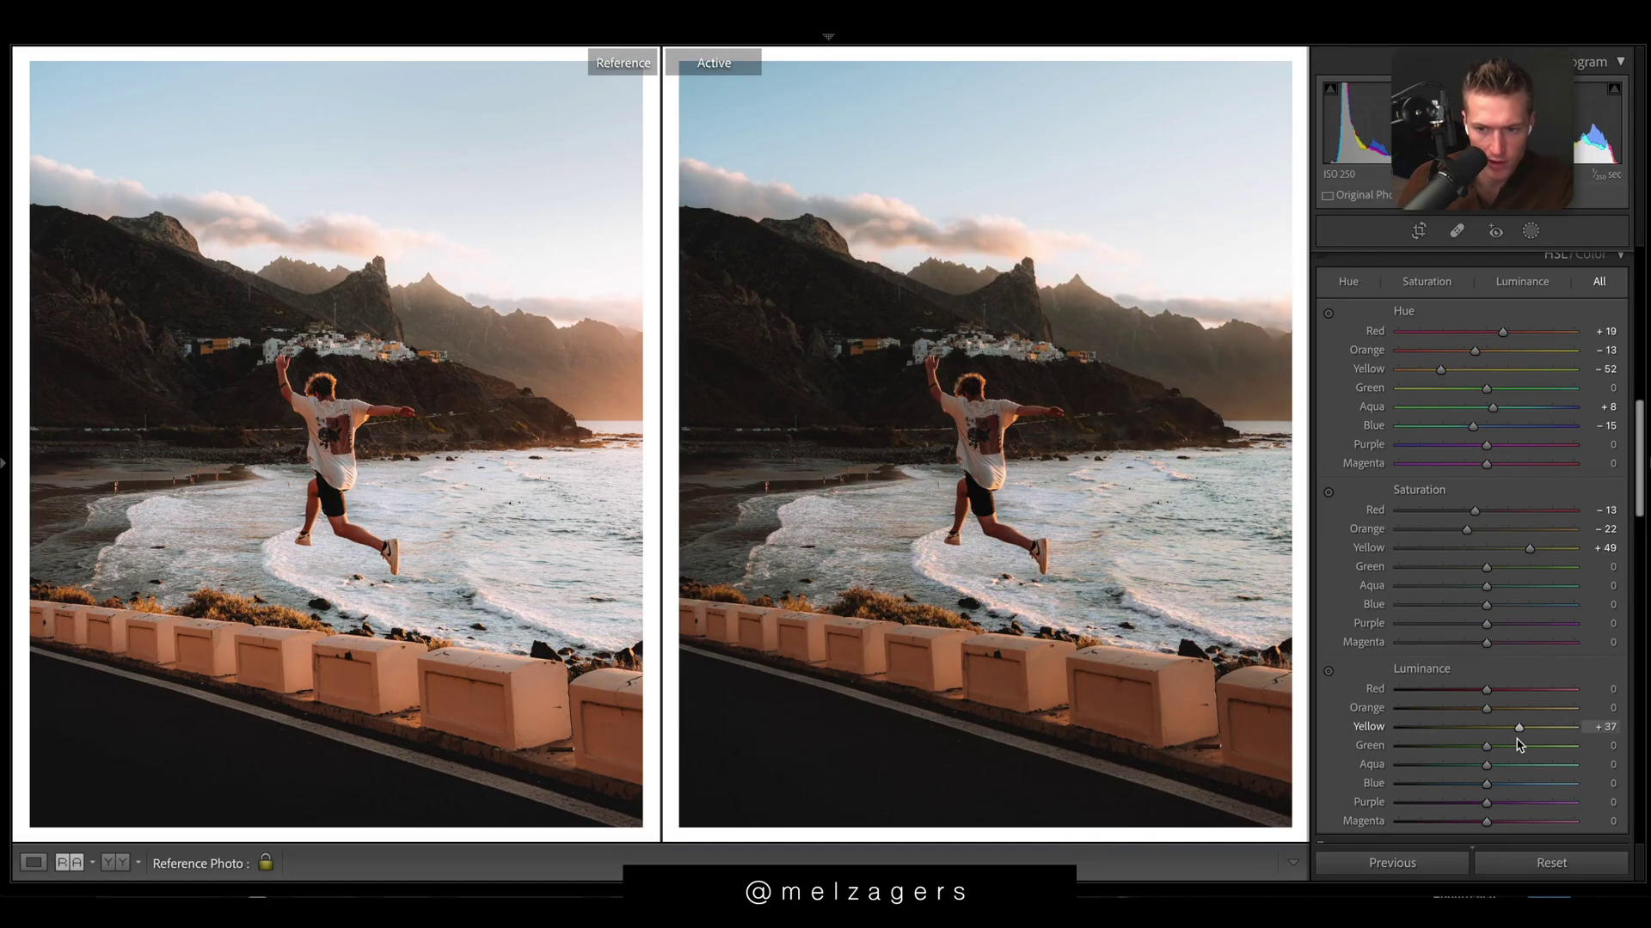
pyautogui.moveTo(1515, 708)
pyautogui.mouseDown()
pyautogui.moveTo(1582, 708)
pyautogui.moveTo(1487, 707)
pyautogui.mouseUp()
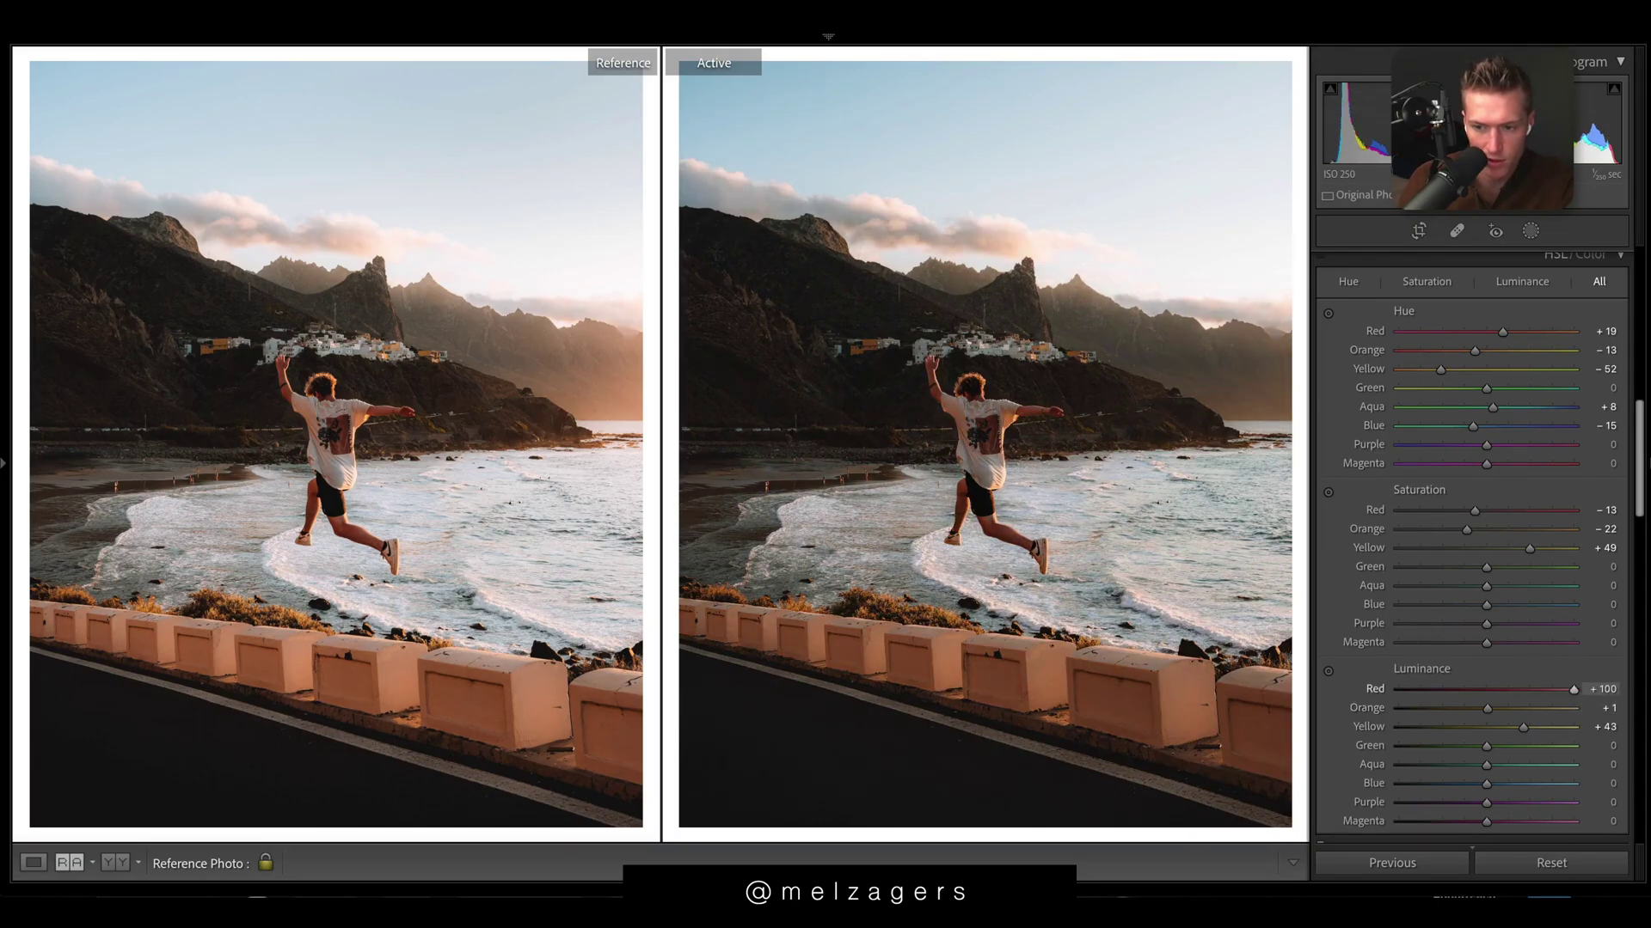
pyautogui.moveTo(1573, 689); pyautogui.dragTo(1506, 698)
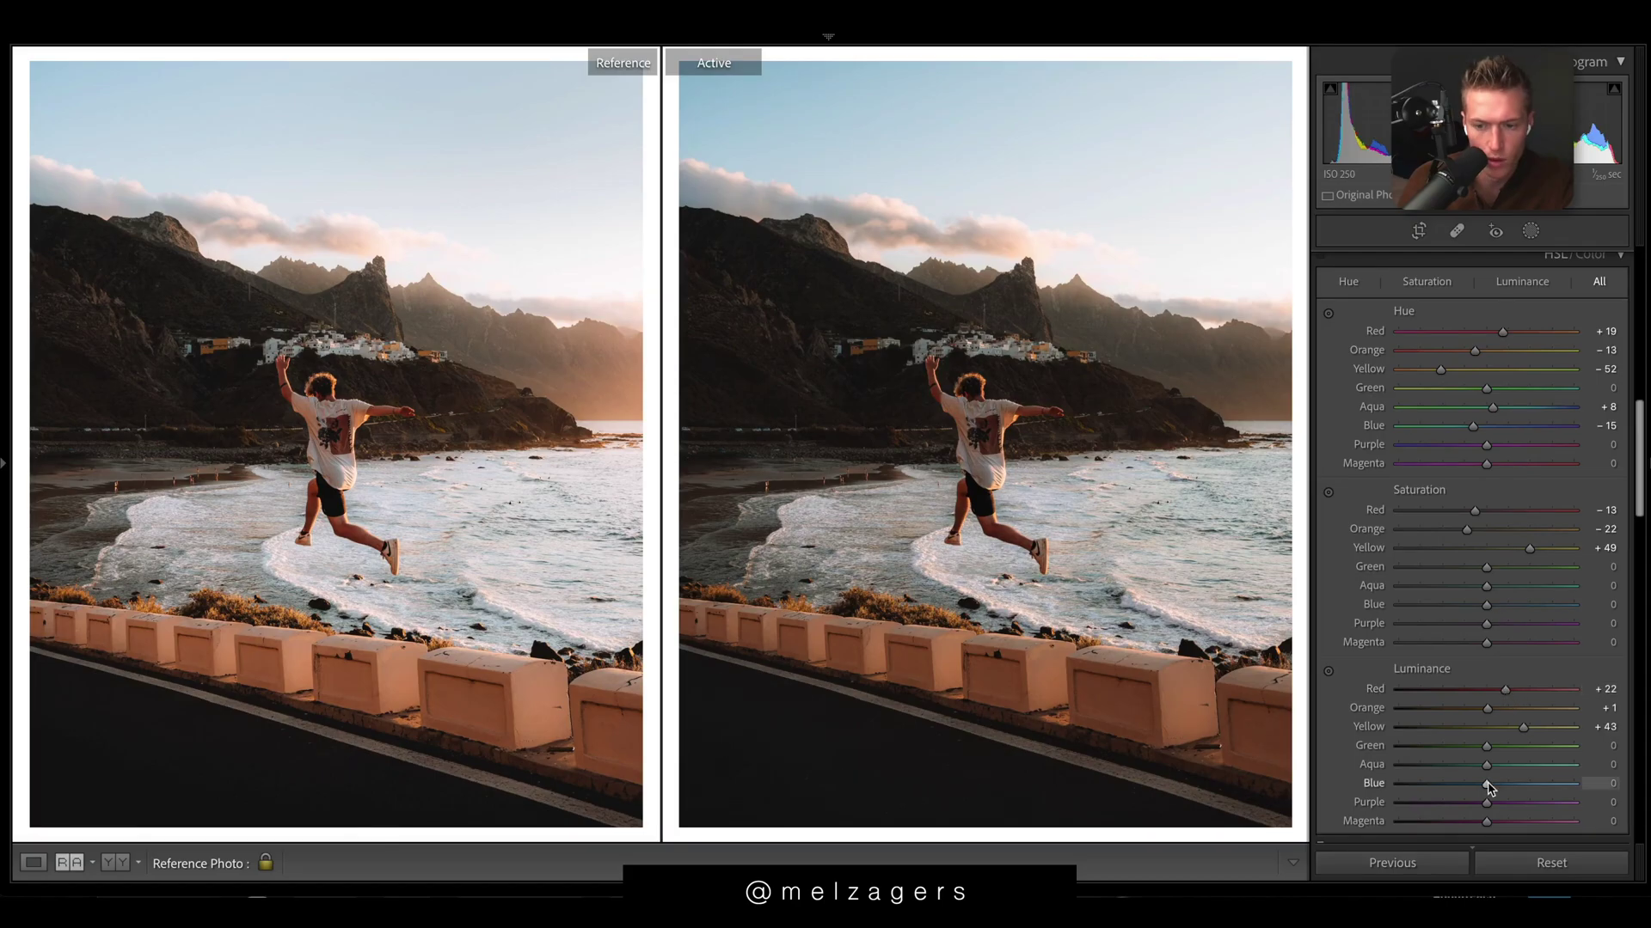
# - Lower the exposure of the radial gradient mask over the upper-right sky, with its color overlay hidden
pyautogui.moveTo(1641, 434); pyautogui.dragTo(1642, 285)
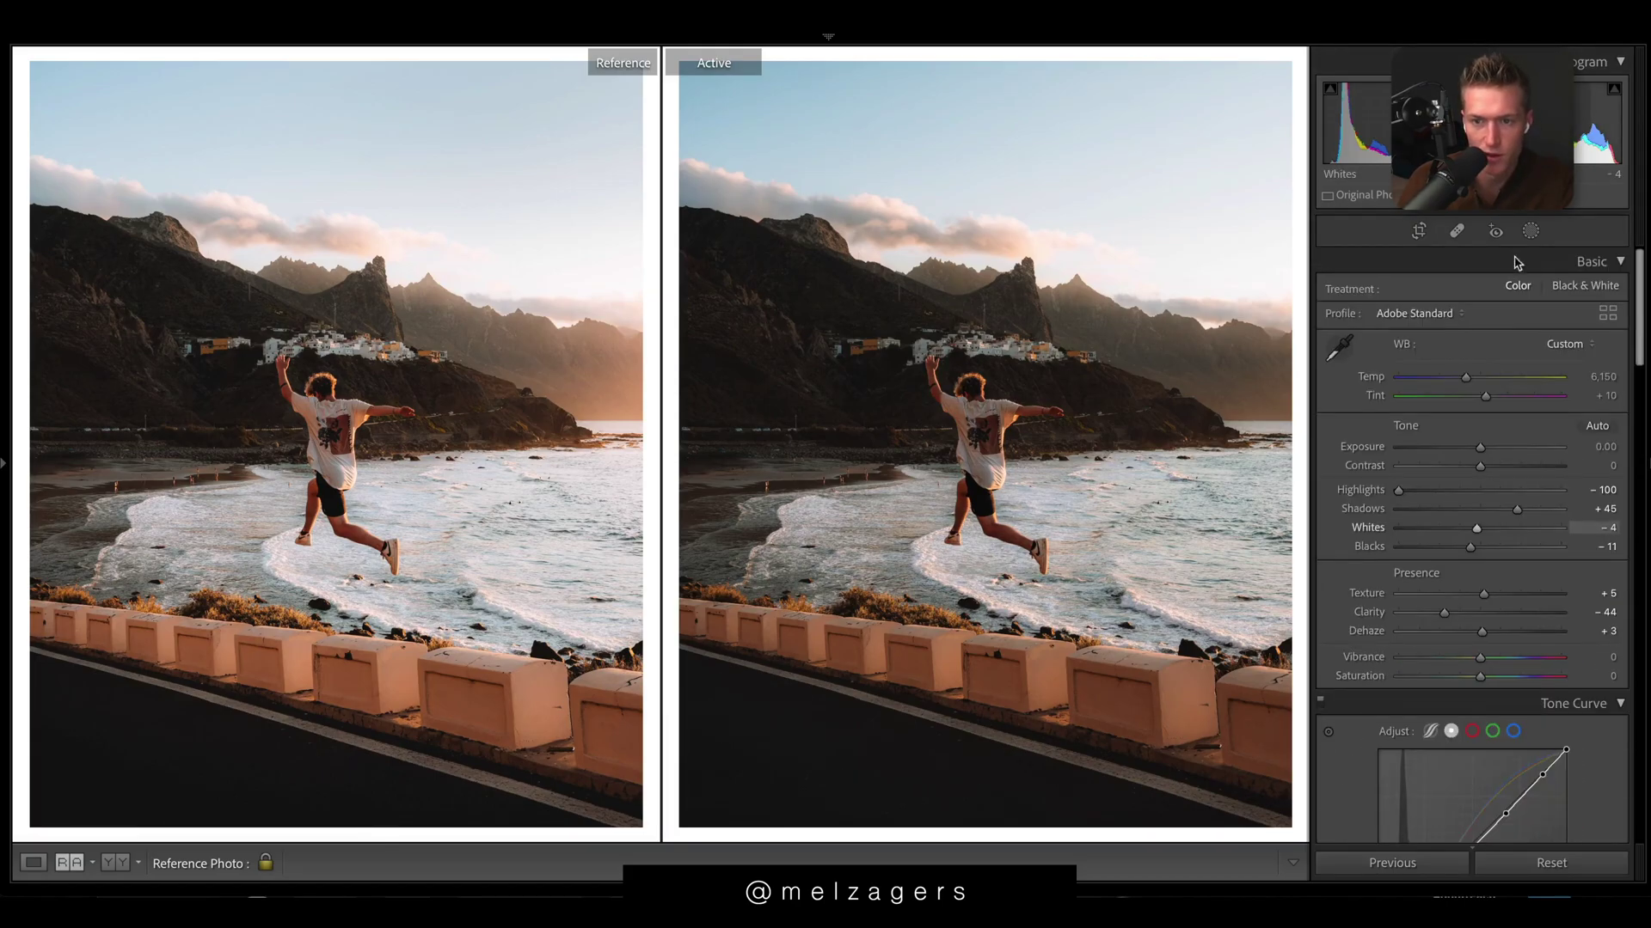
pyautogui.click(1532, 232)
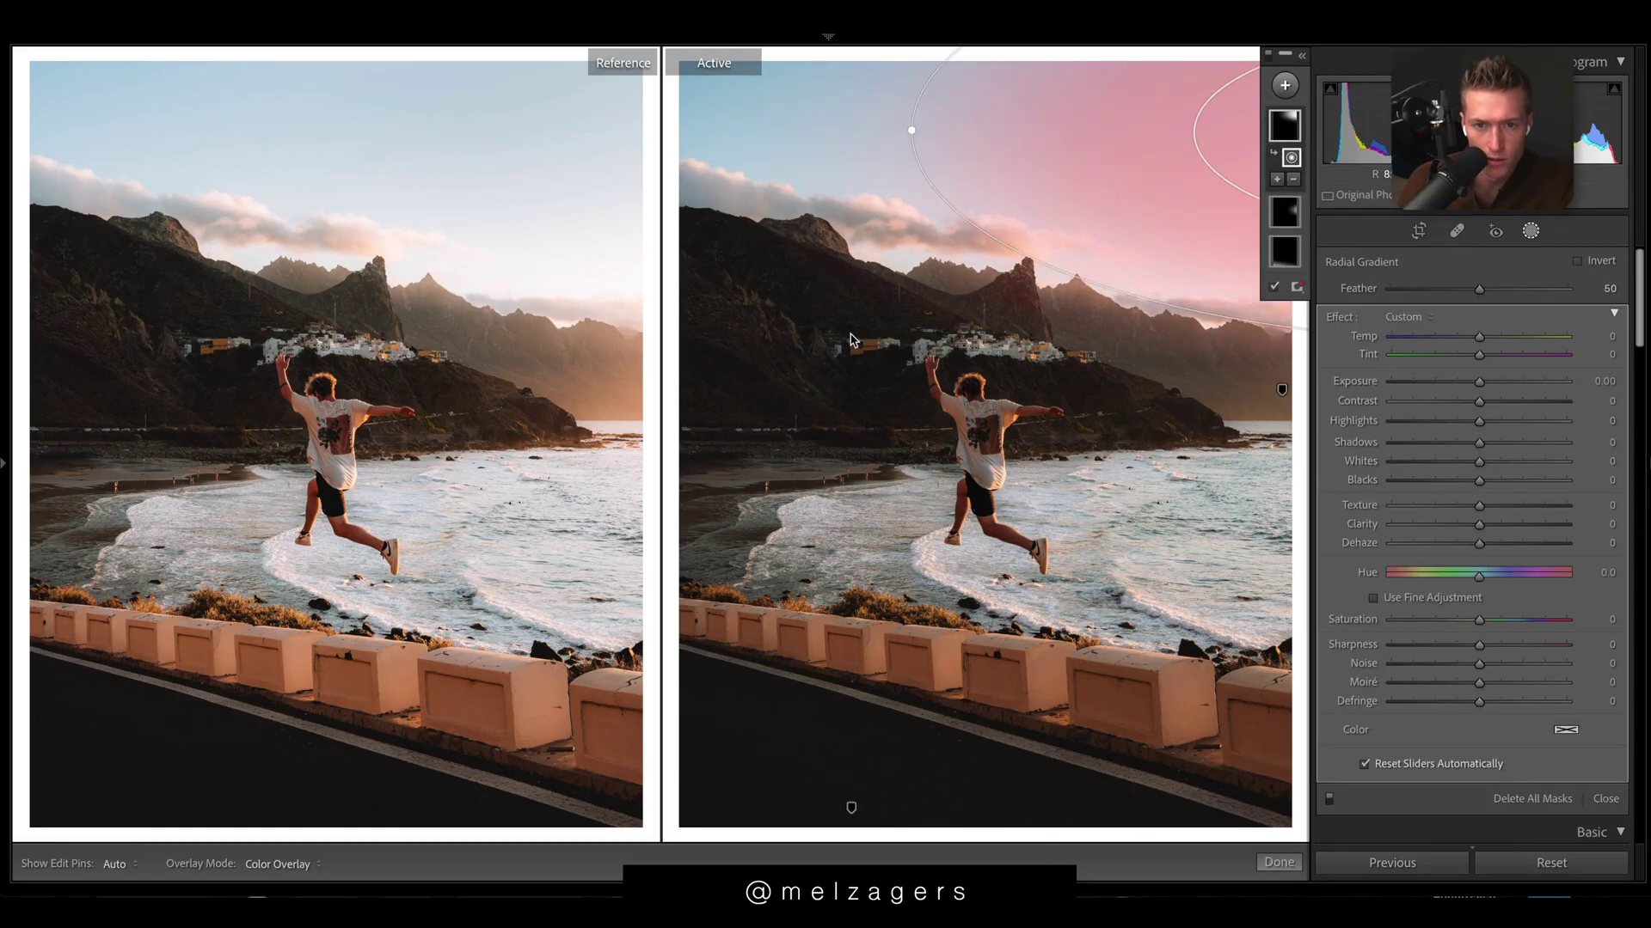
pyautogui.click(1274, 287)
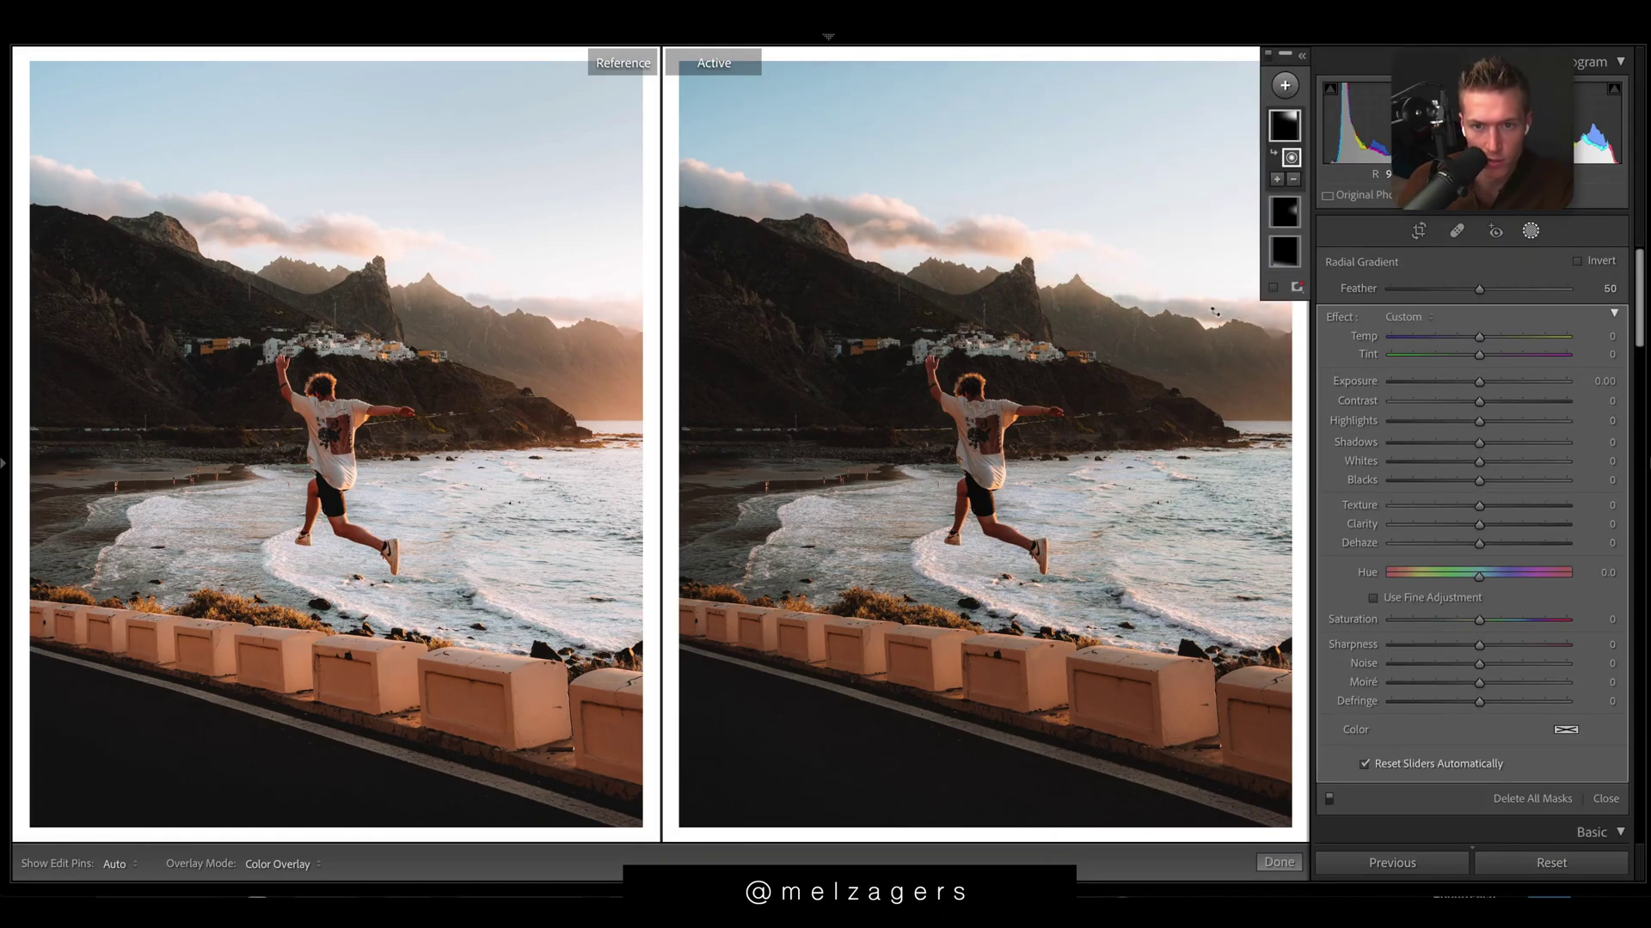
pyautogui.moveTo(1478, 380); pyautogui.dragTo(1404, 423)
pyautogui.hotkey('shift', 'm')
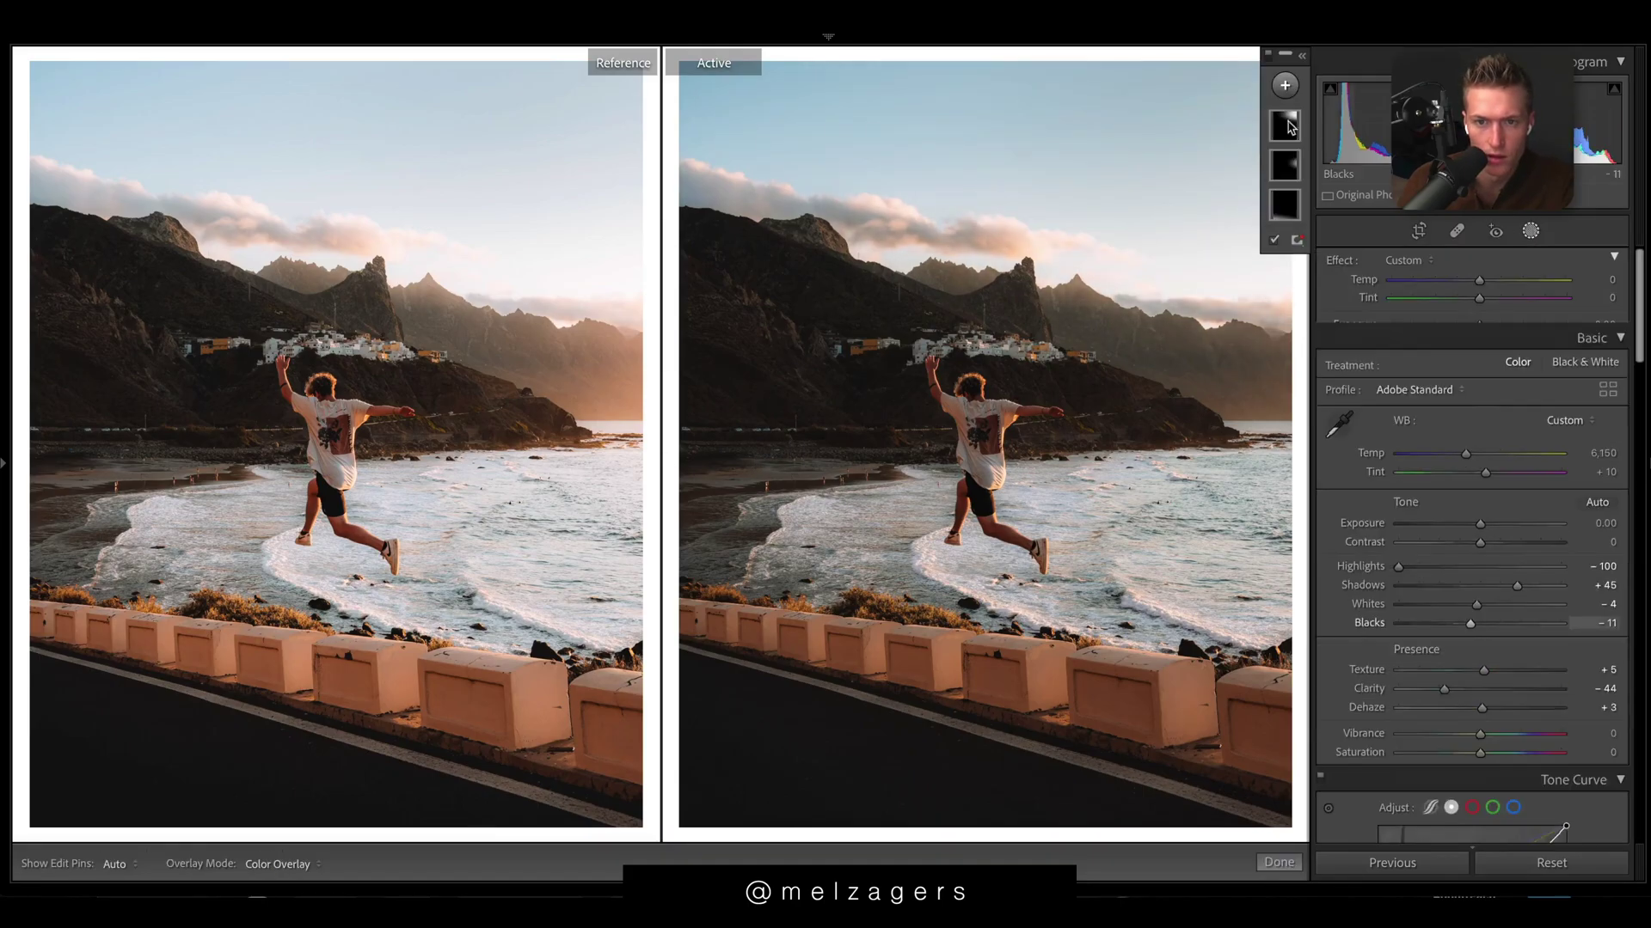
# - Set the radial gradient mask over the right-hand mountains to Temp 45, Tint 24 and Exposure 0.73, with its overlay hidden
pyautogui.moveTo(1285, 391); pyautogui.dragTo(1190, 482)
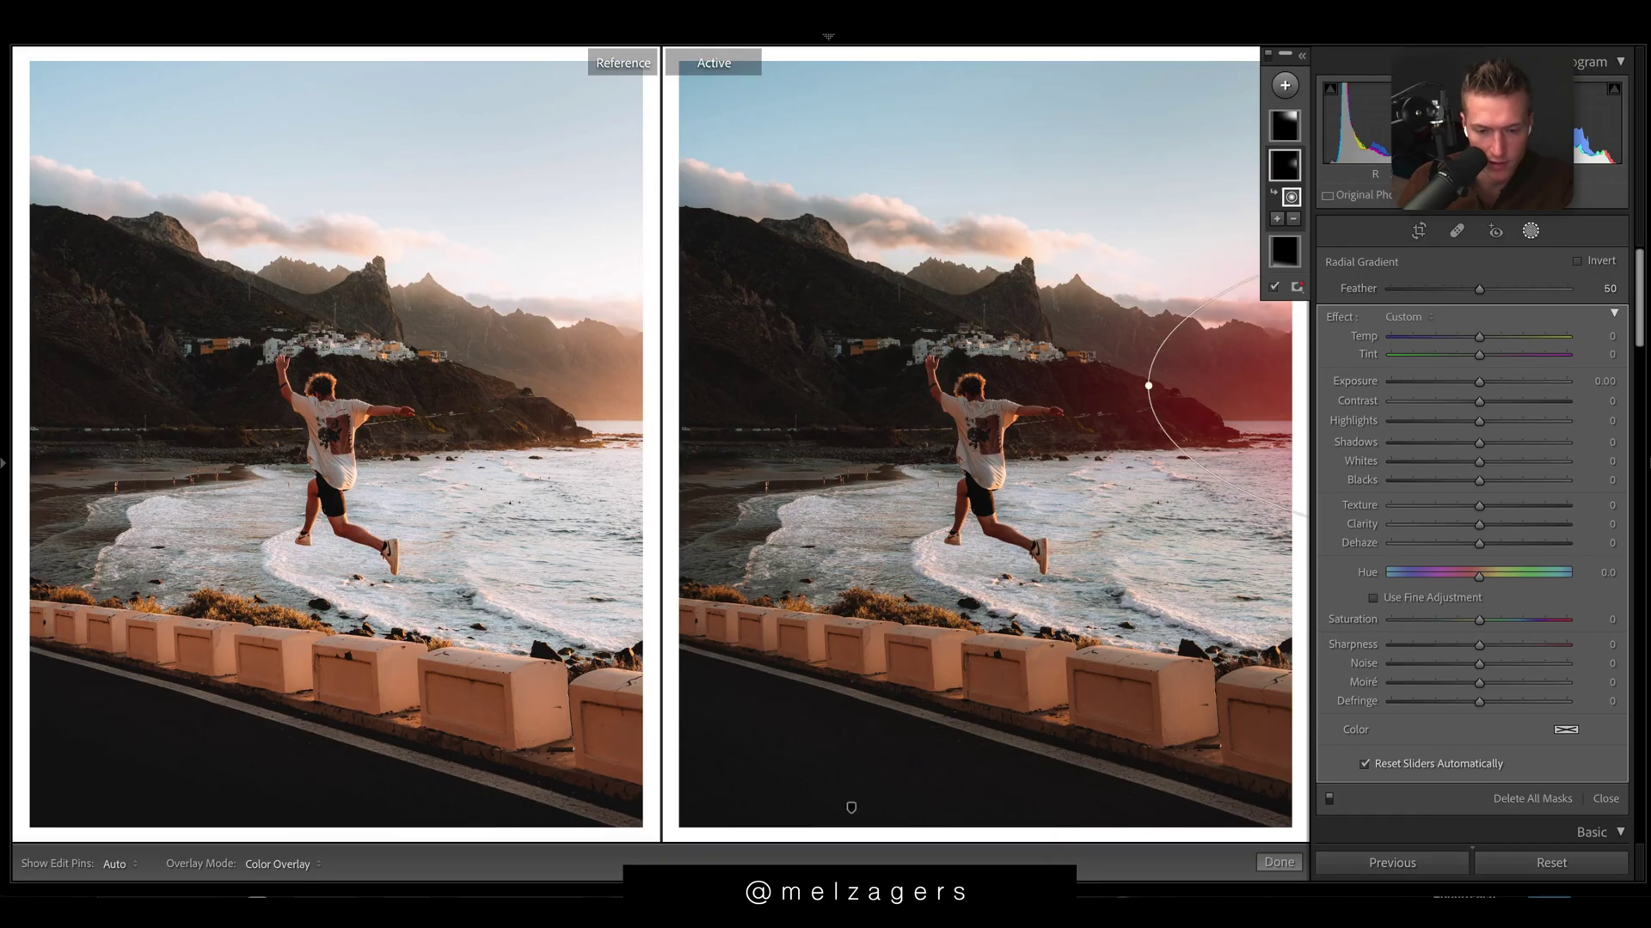
pyautogui.click(1274, 287)
pyautogui.moveTo(1479, 337); pyautogui.dragTo(1502, 340)
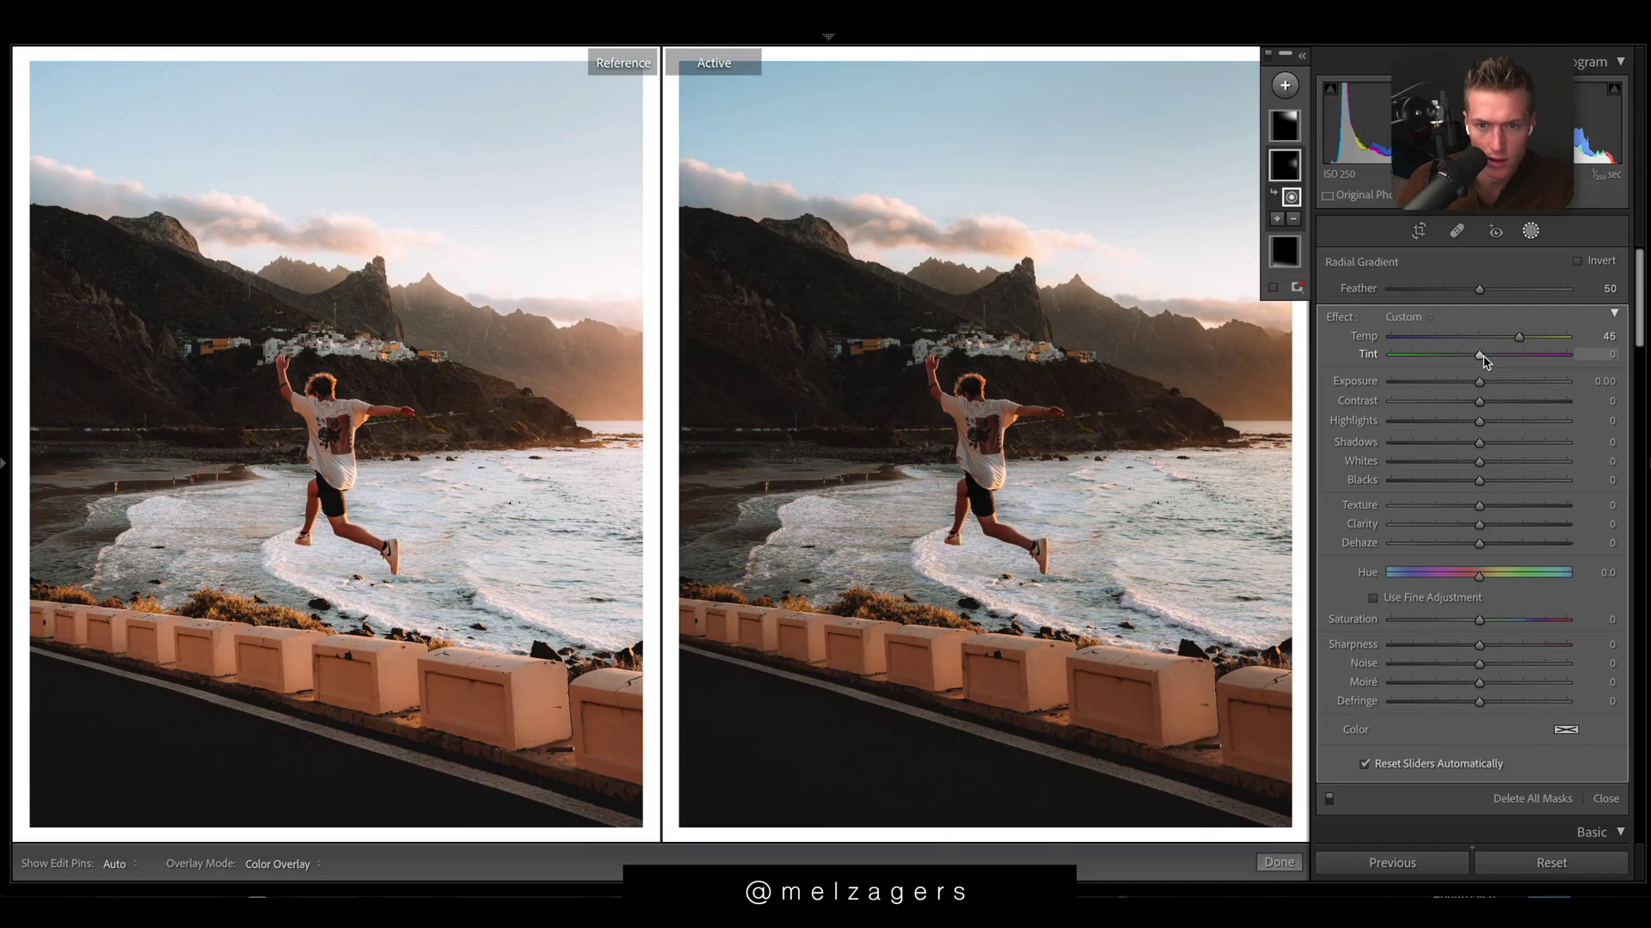
pyautogui.moveTo(1487, 362)
pyautogui.mouseDown()
pyautogui.moveTo(1541, 387)
pyautogui.moveTo(1496, 373)
pyautogui.moveTo(1506, 387)
pyautogui.moveTo(1545, 387)
pyautogui.moveTo(1494, 385)
pyautogui.mouseUp()
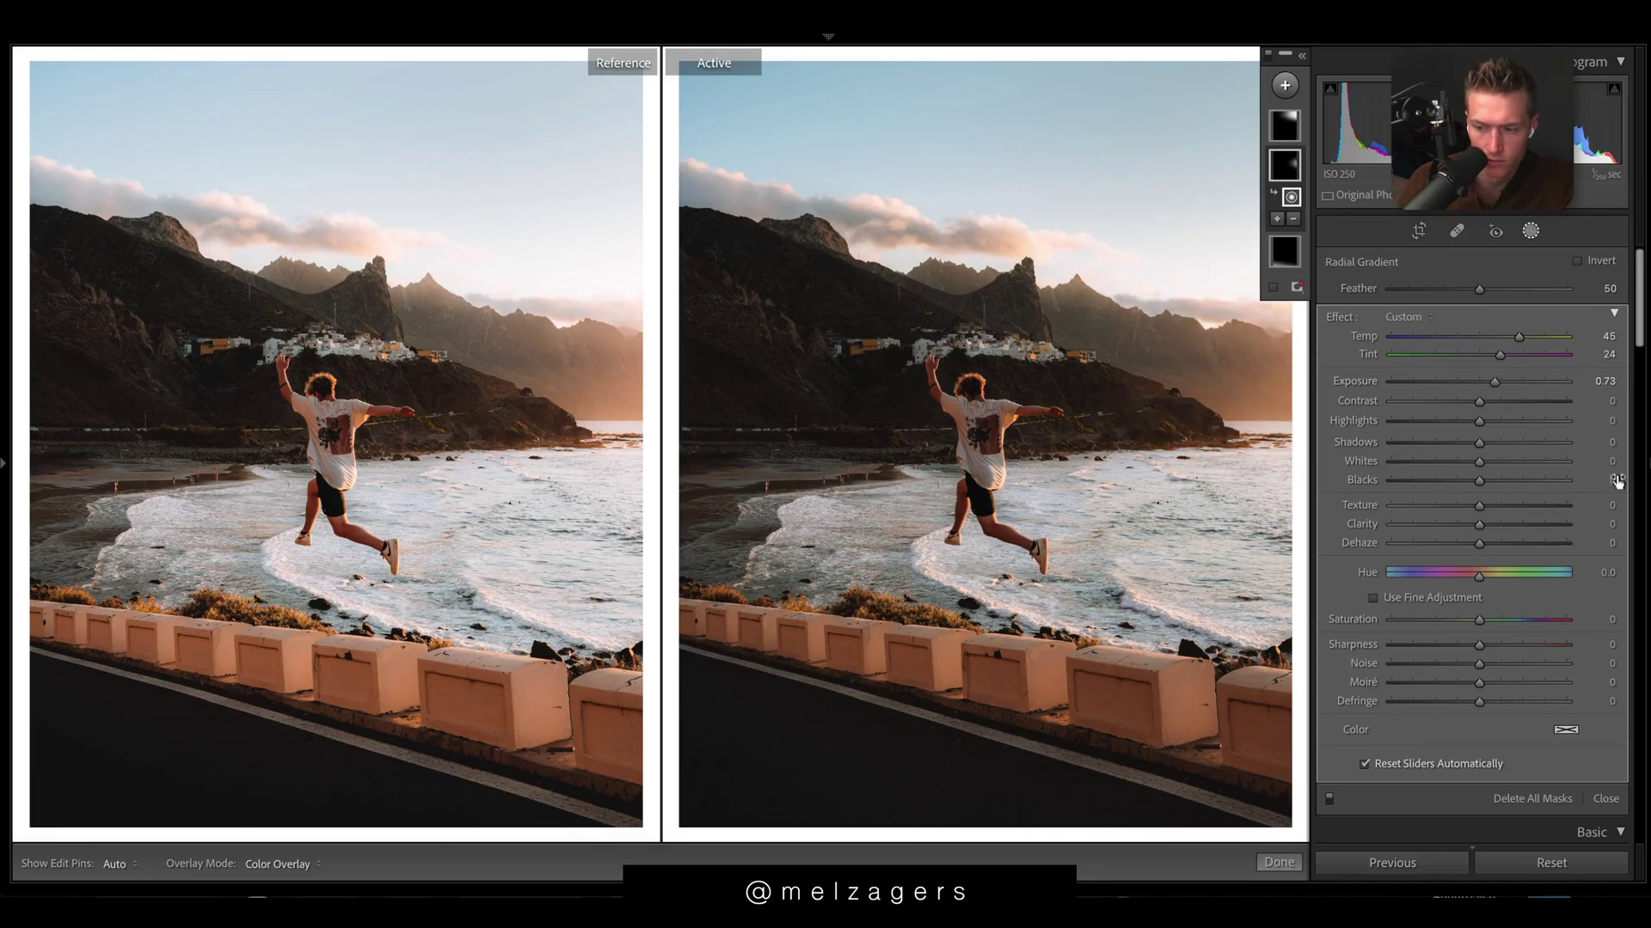
# - Darken the road by lowering the exposure of its linear gradient mask, and close masking
pyautogui.click(1284, 251)
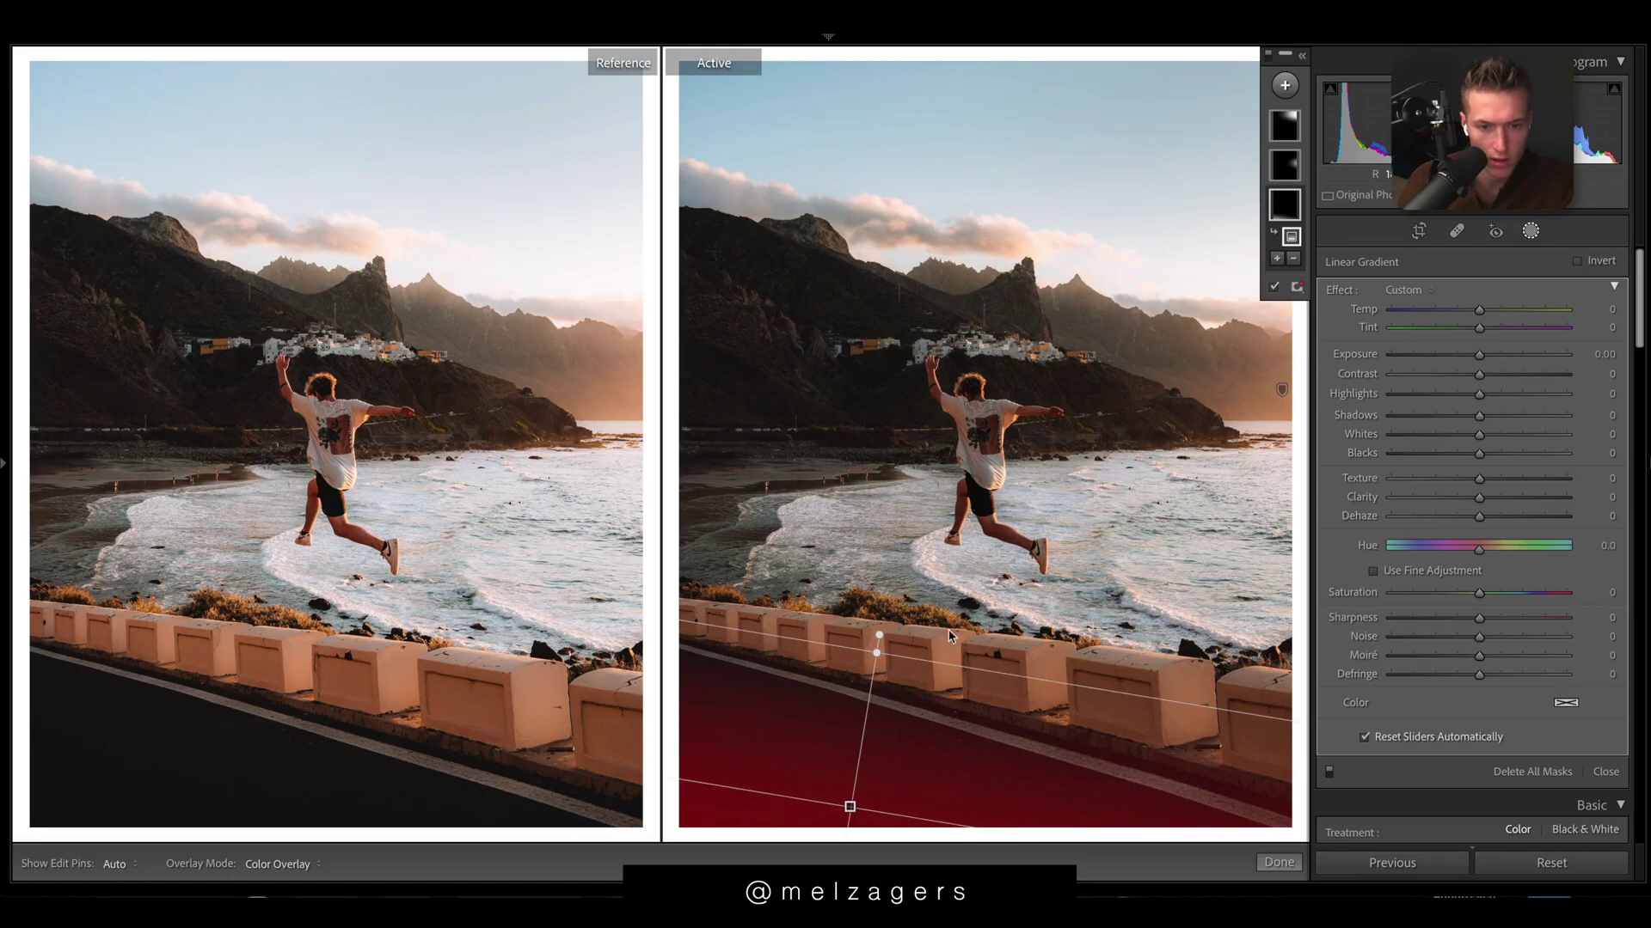
pyautogui.click(1273, 289)
pyautogui.moveTo(1479, 356); pyautogui.dragTo(1459, 365)
pyautogui.hotkey('shift', 'w')
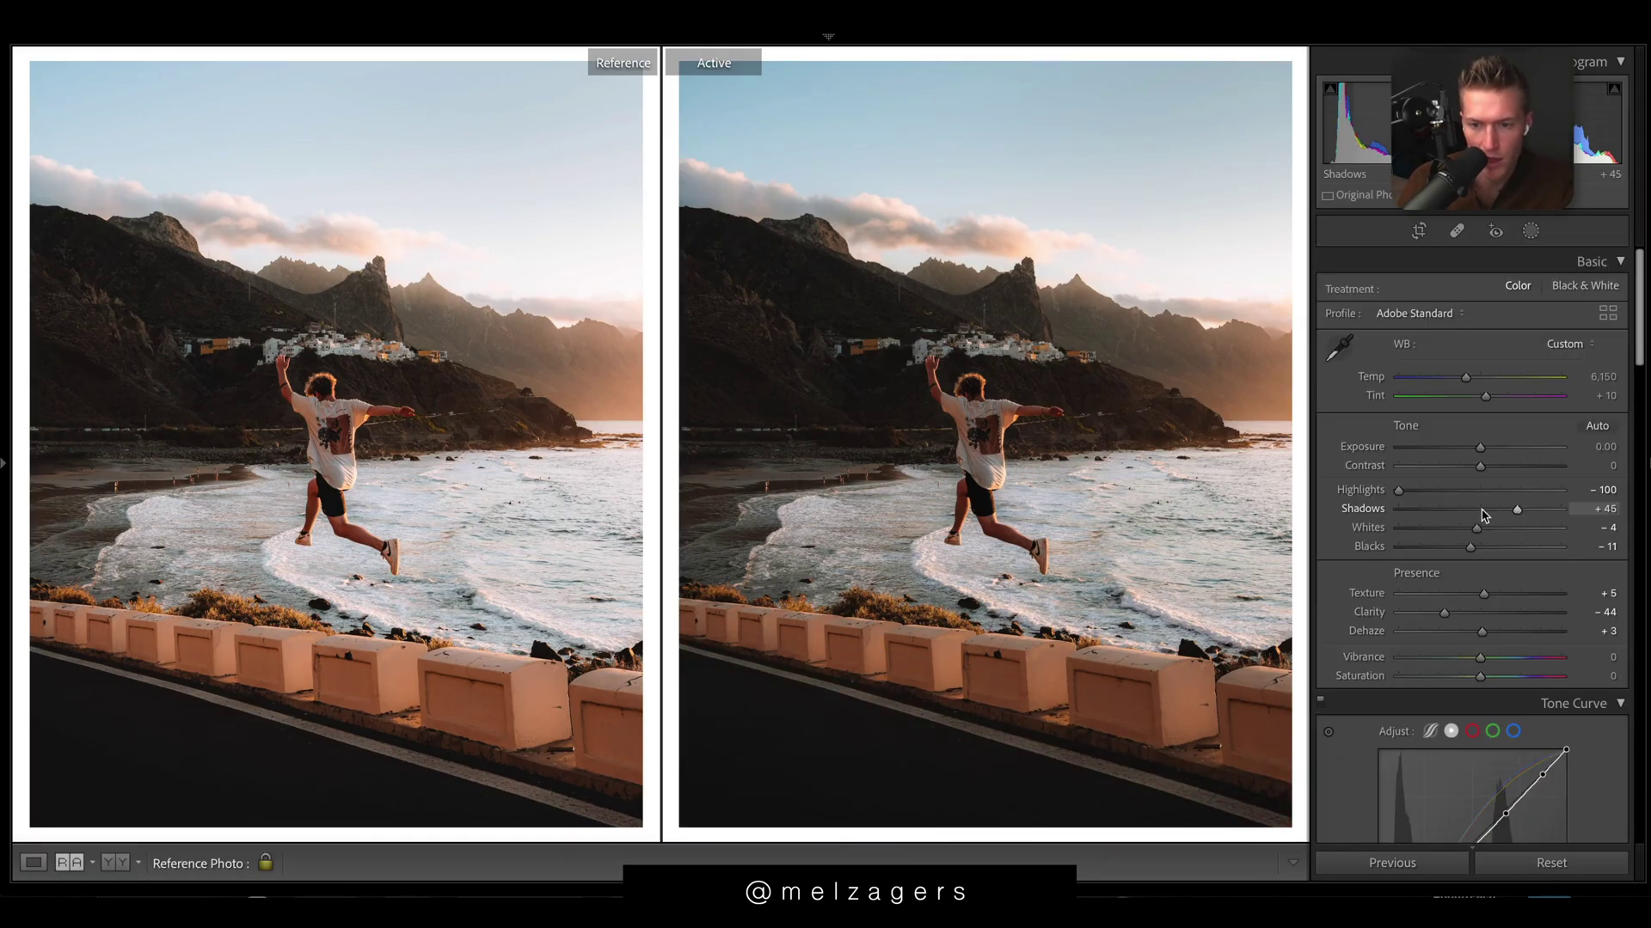
# - Raise the photo's overall exposure slightly and add grain with an amount of 9
pyautogui.moveTo(1480, 452); pyautogui.dragTo(1488, 473)
pyautogui.scroll(-15, 1485, 471)
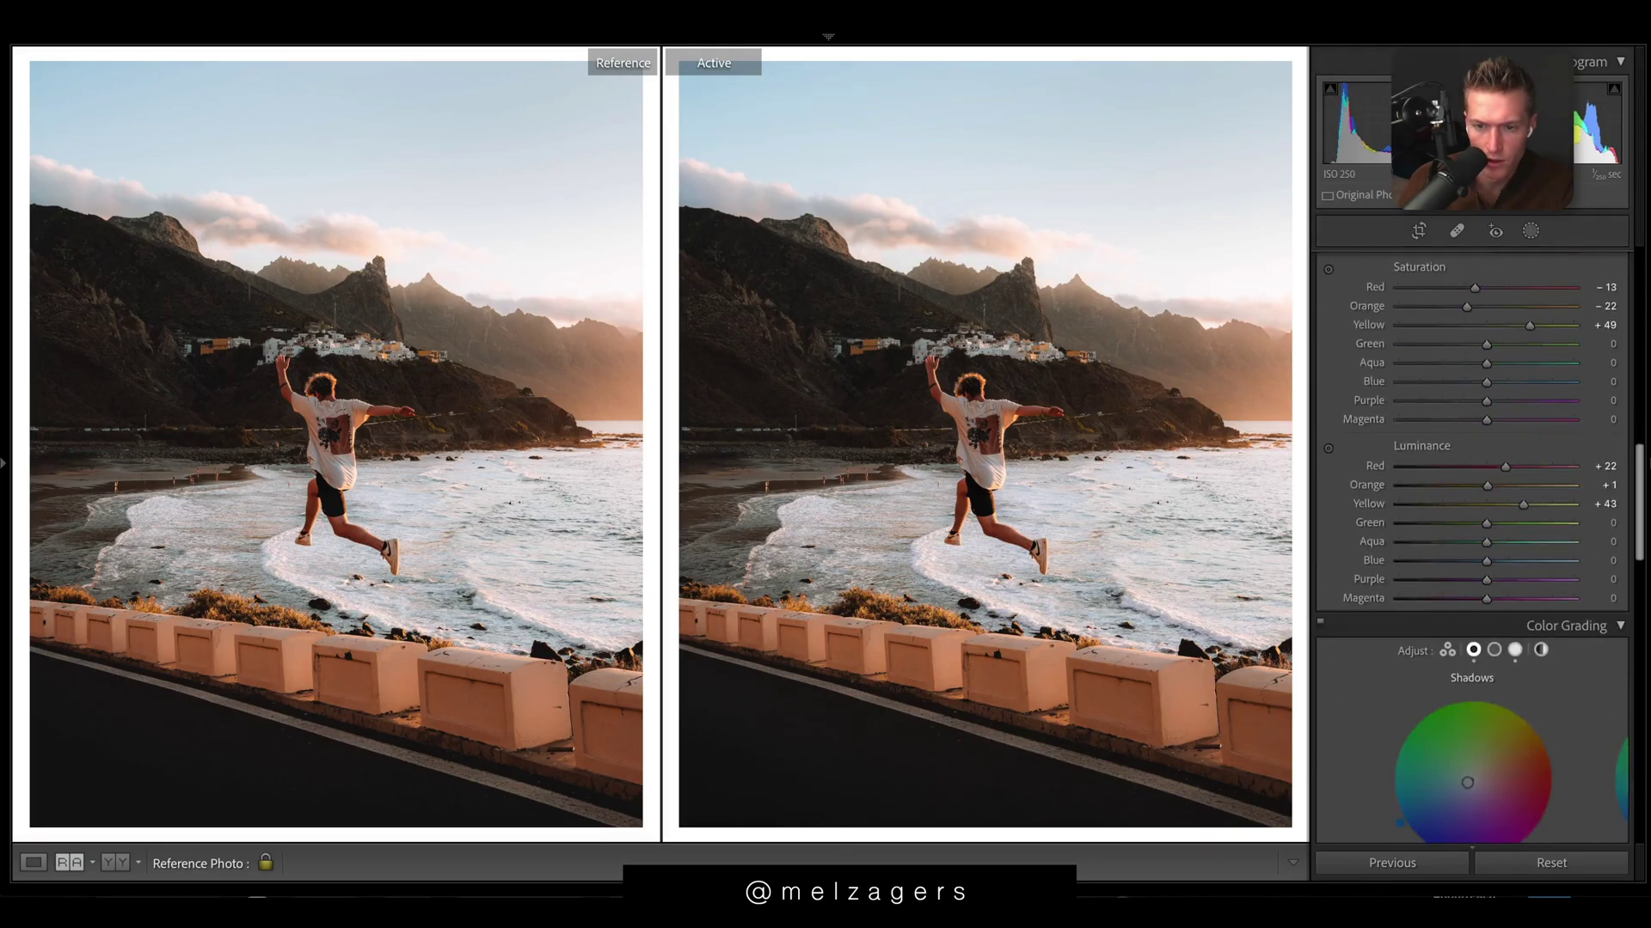
pyautogui.scroll(4, 1462, 516)
pyautogui.click(1354, 483)
pyautogui.scroll(-6, 1375, 602)
pyautogui.moveTo(1399, 756); pyautogui.dragTo(1419, 756)
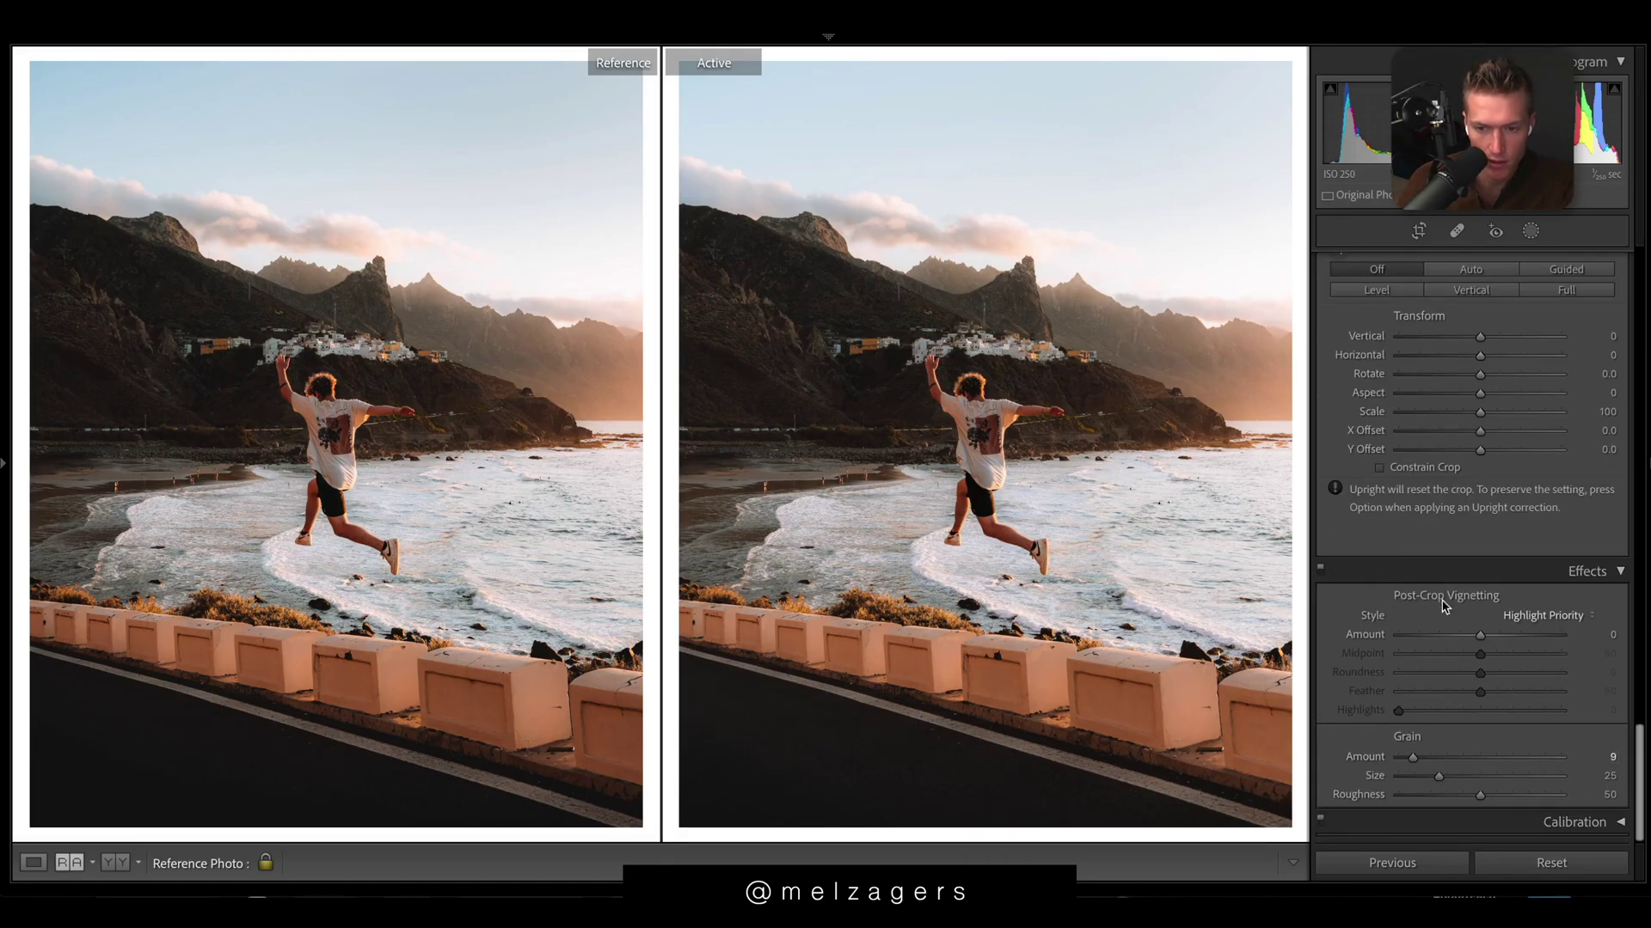
# - Add a post-crop vignette with an amount of -8 and a feather of 100
pyautogui.moveTo(1479, 635); pyautogui.dragTo(1561, 691)
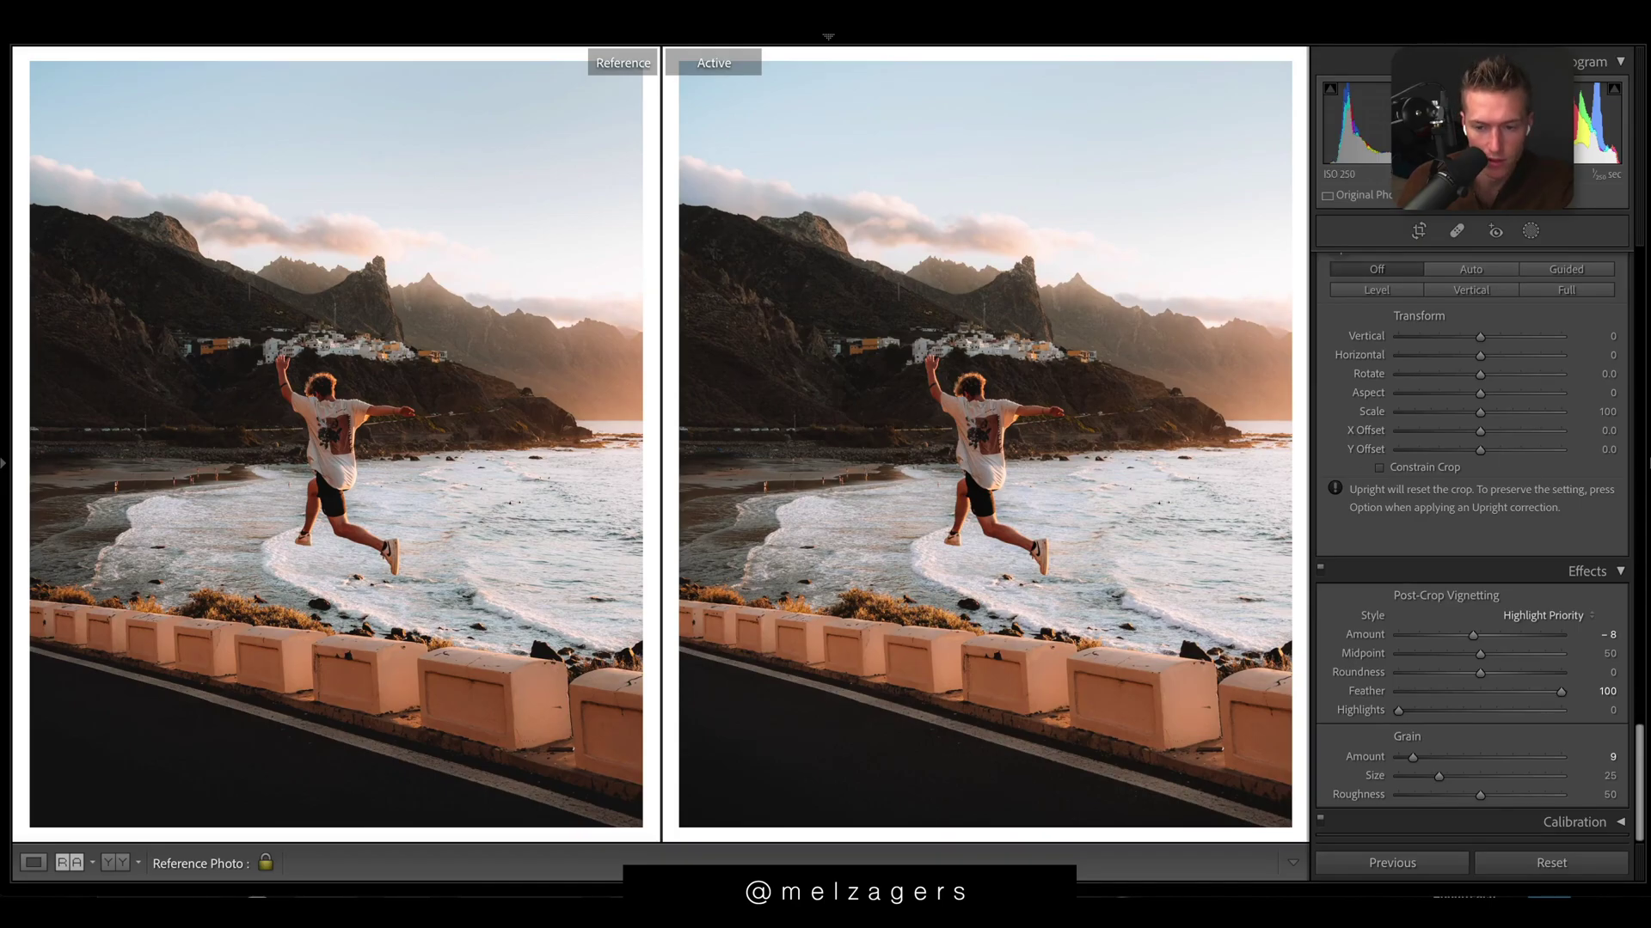
# - Compare the edit with the unedited photo beside the reference by twice resetting all settings and undoing the reset
pyautogui.click(1552, 863)
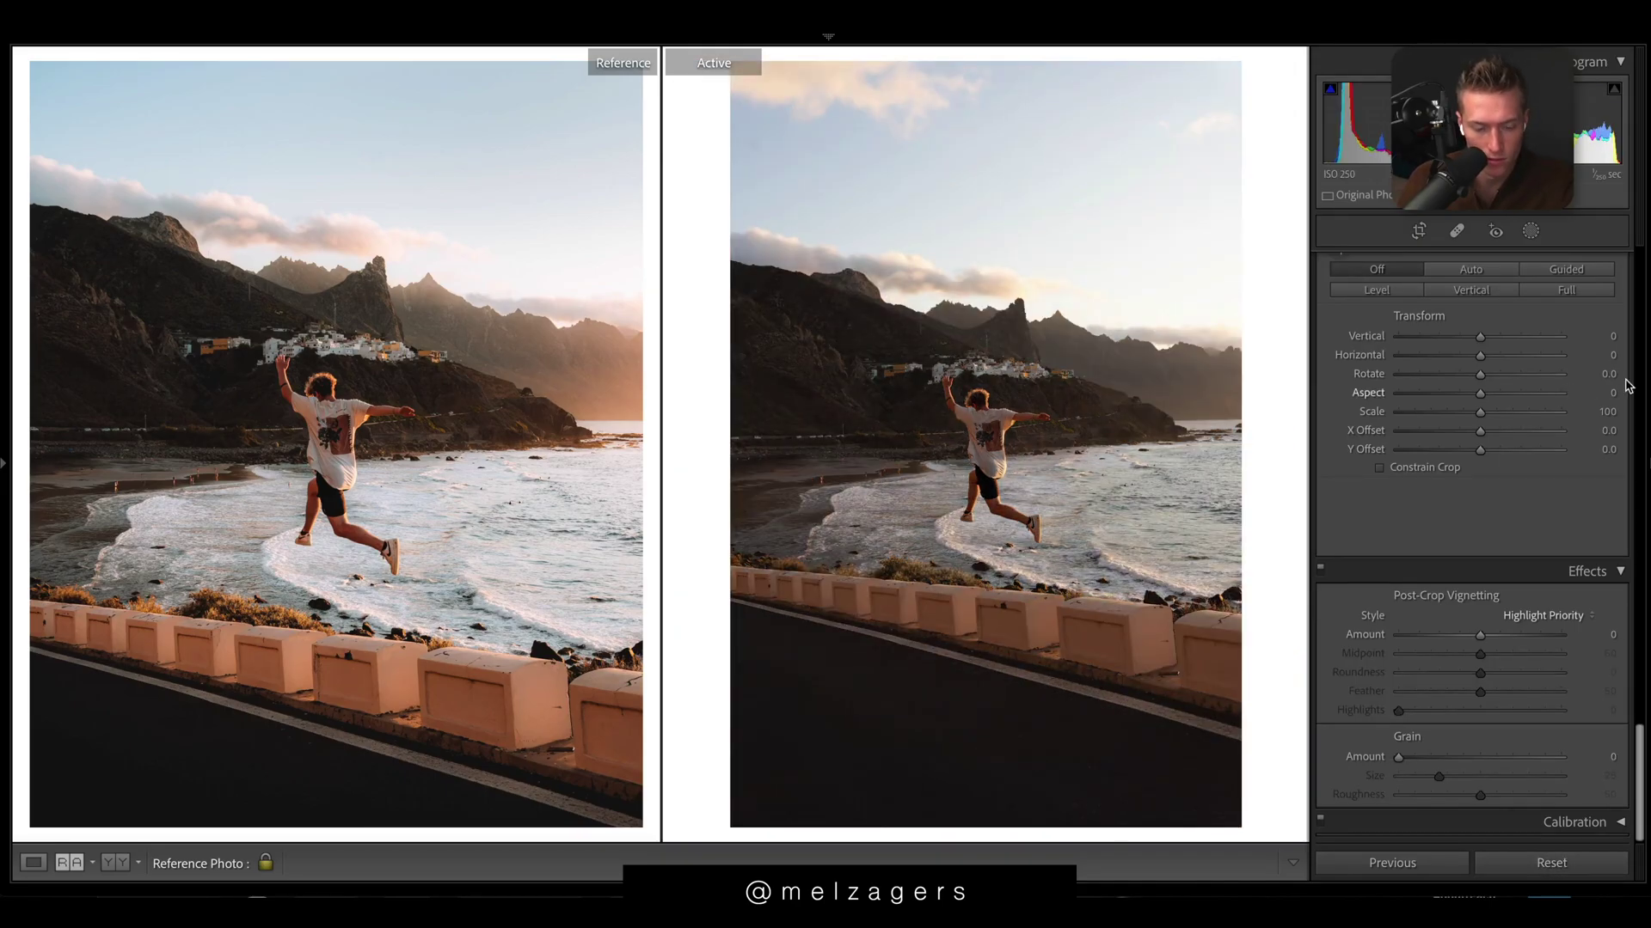
pyautogui.press('super+z')
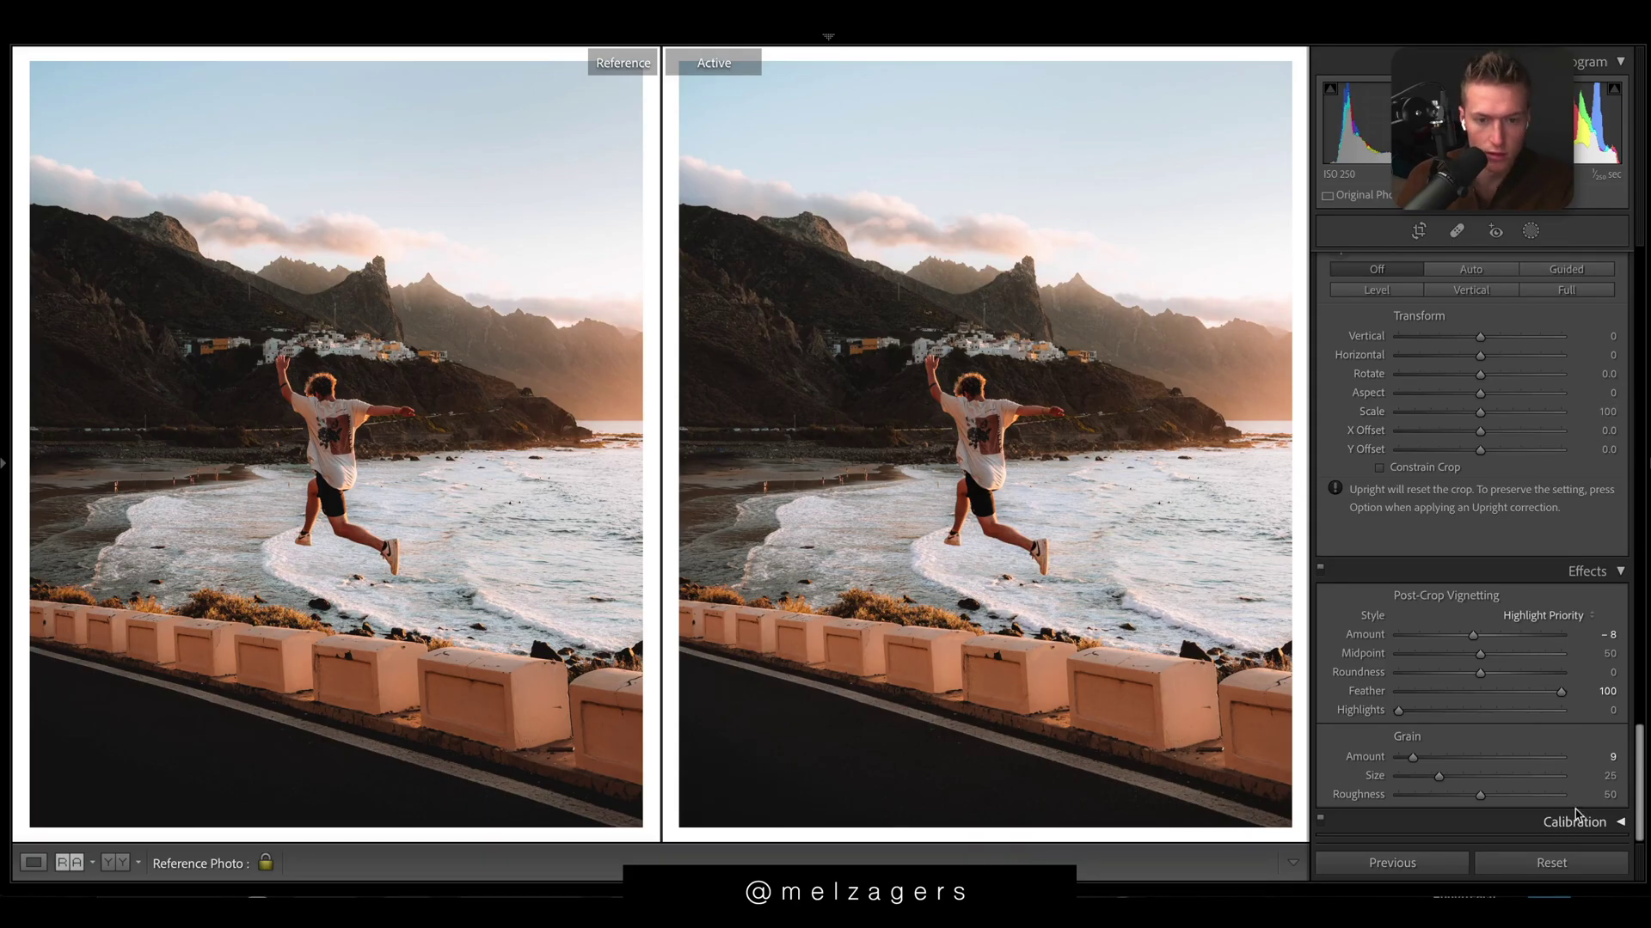
pyautogui.click(1551, 862)
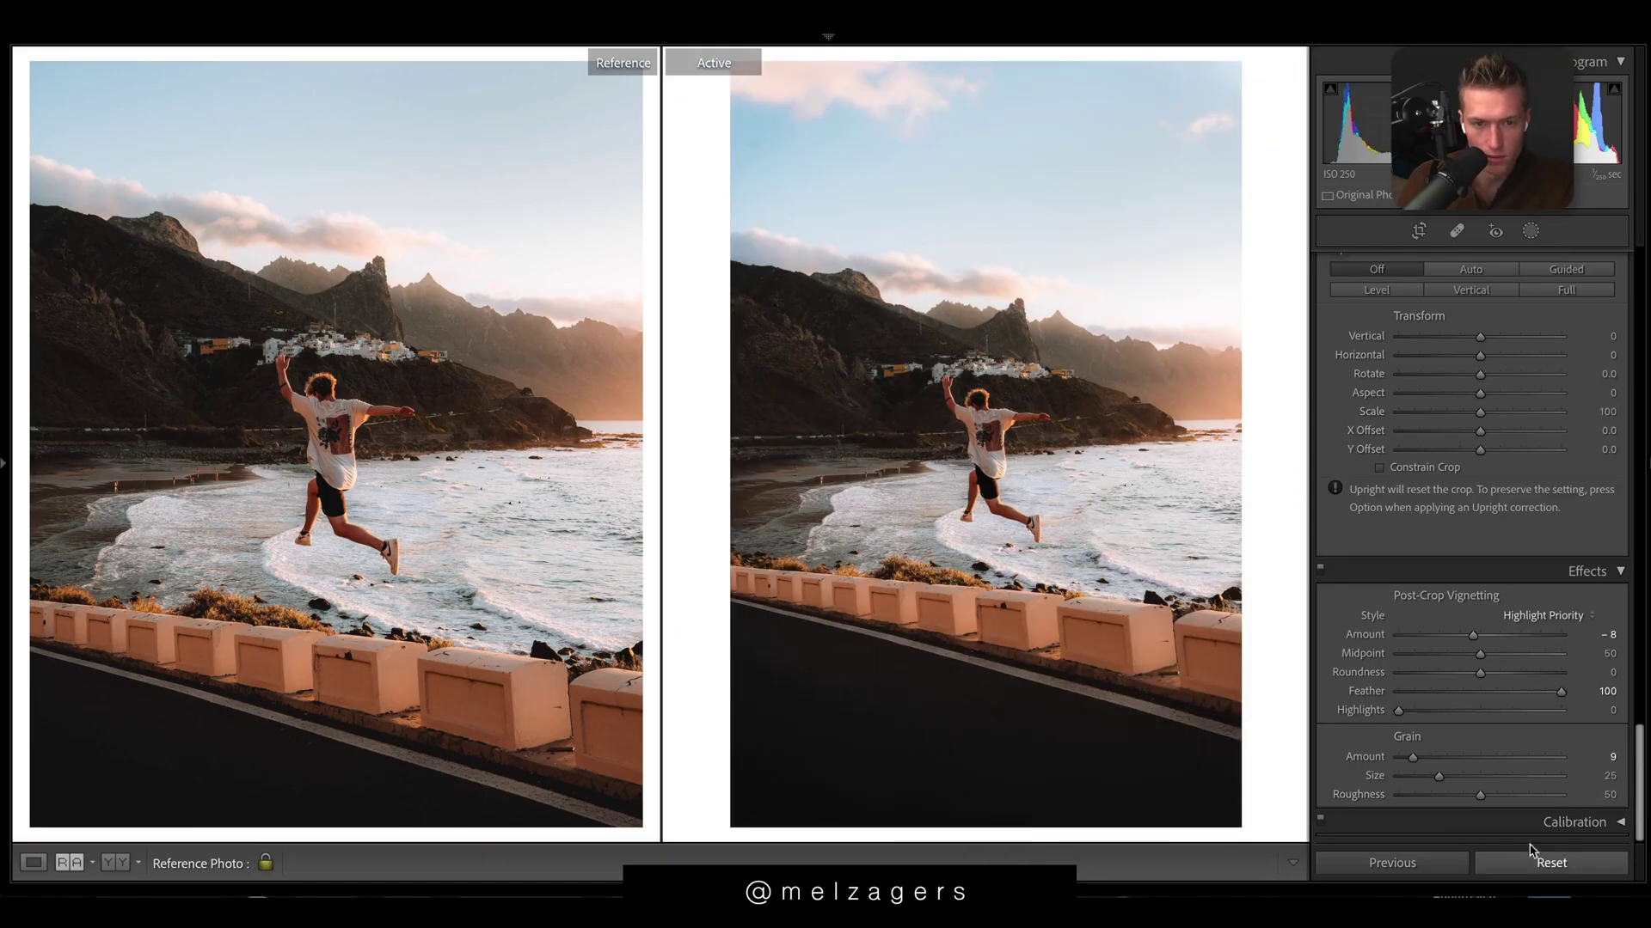
pyautogui.hotkey('ctrl', 'z')
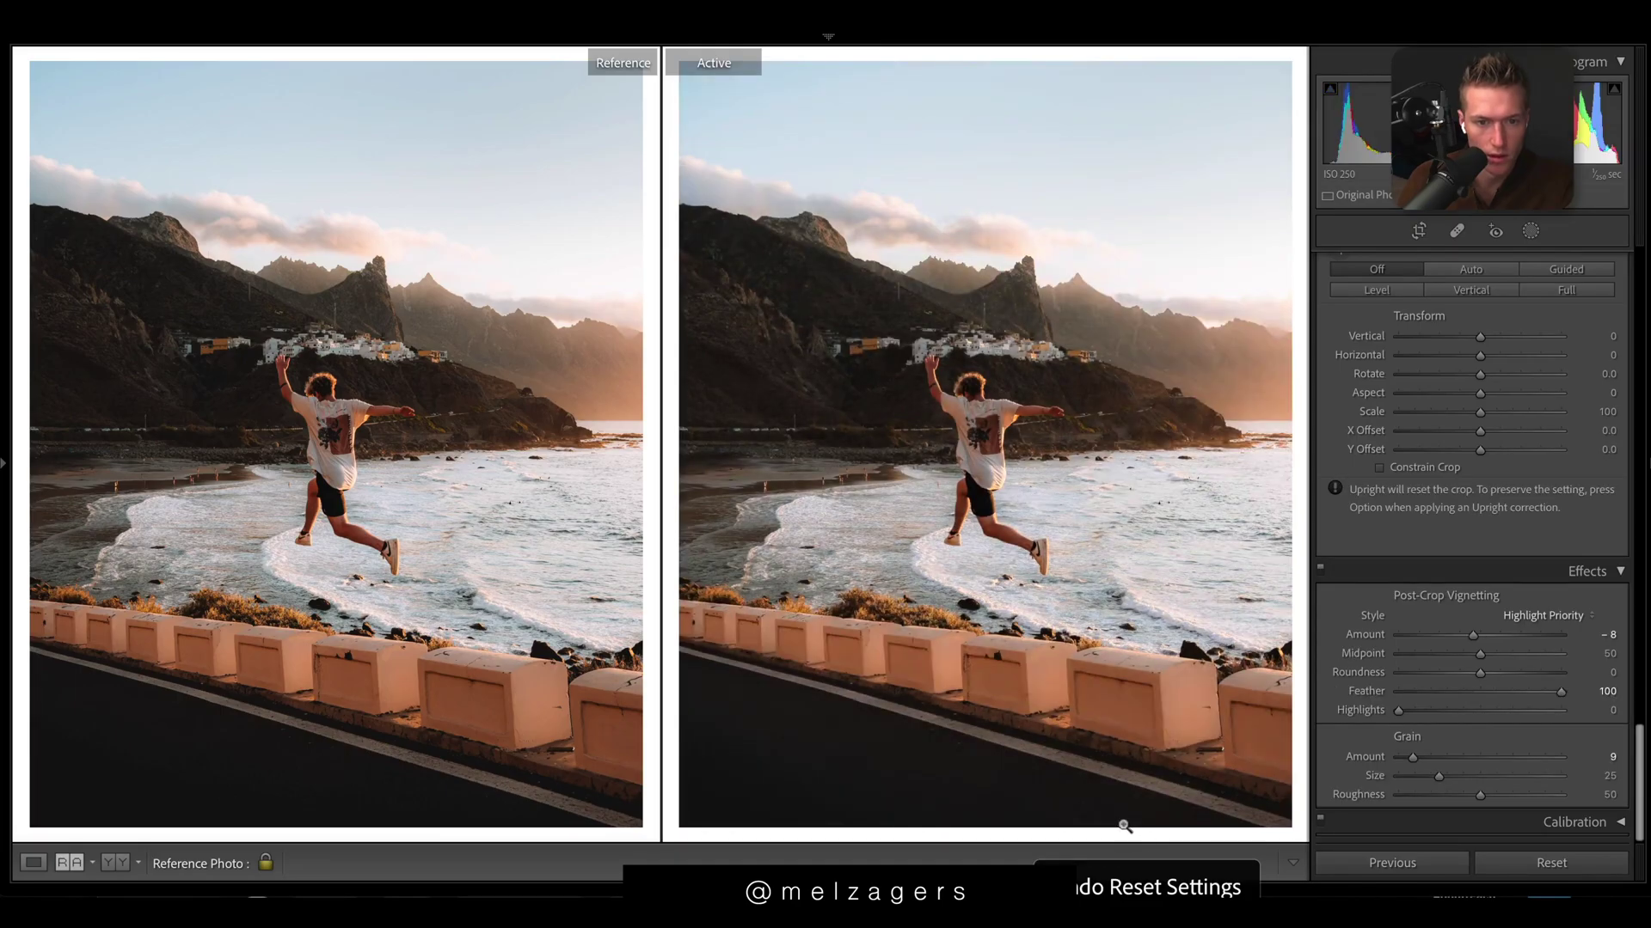
# - Show only the active photo in single-image view, and compare before and after by resetting its settings and undoing the reset
pyautogui.hotkey('shift', 'r')
pyautogui.click(1551, 863)
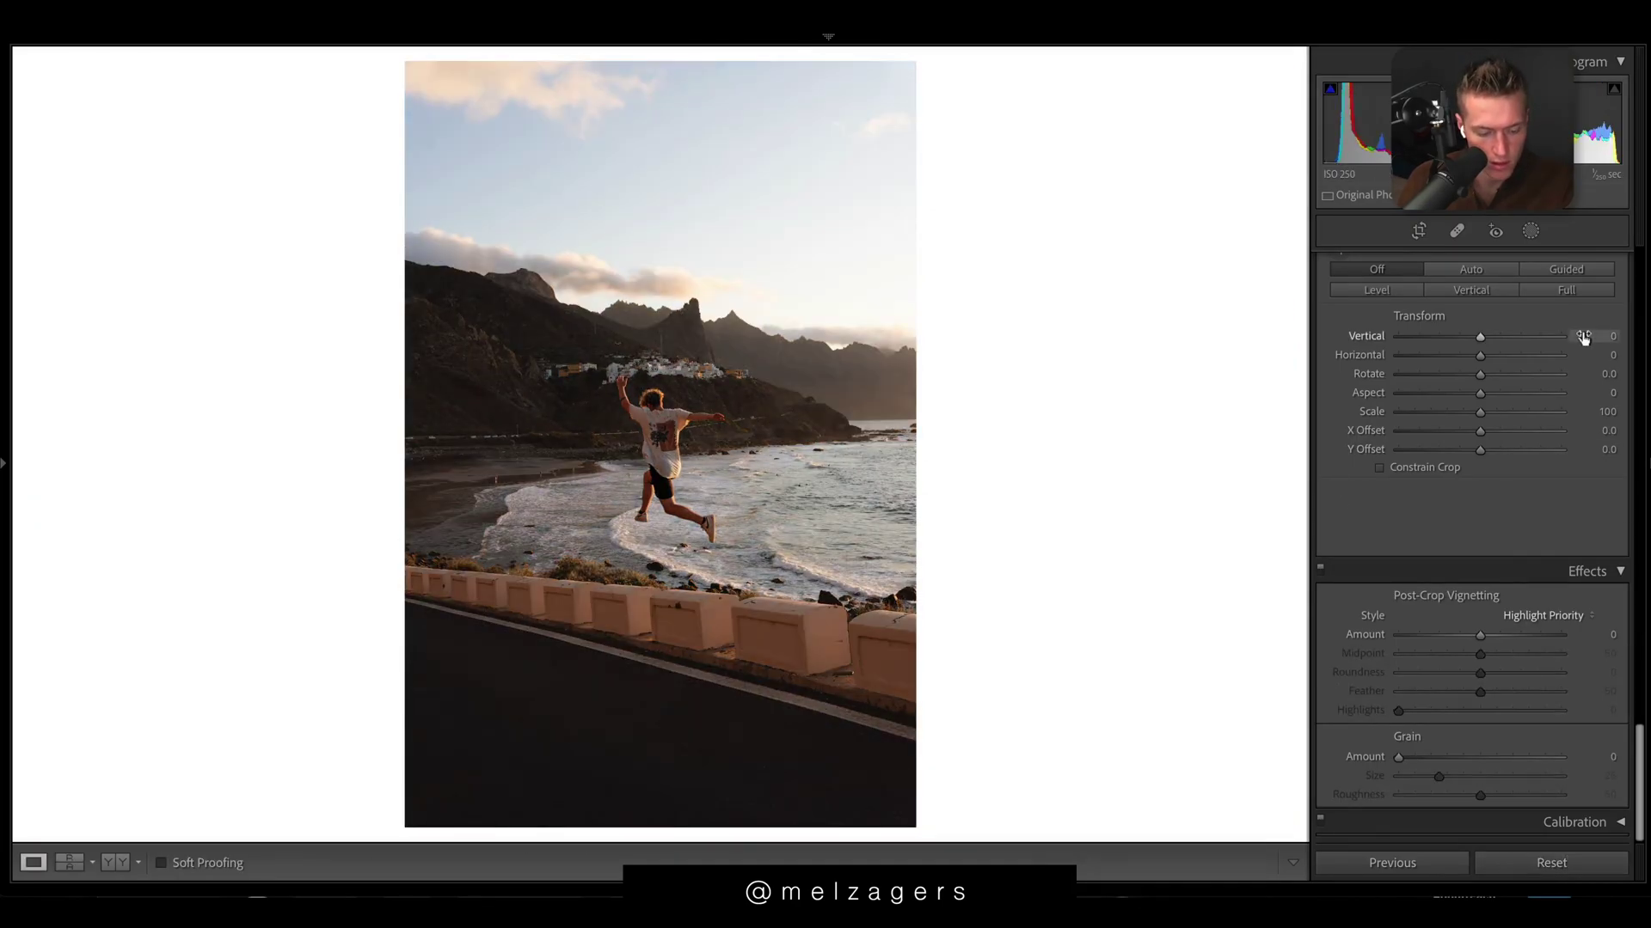
pyautogui.hotkey('ctrl', 'z')
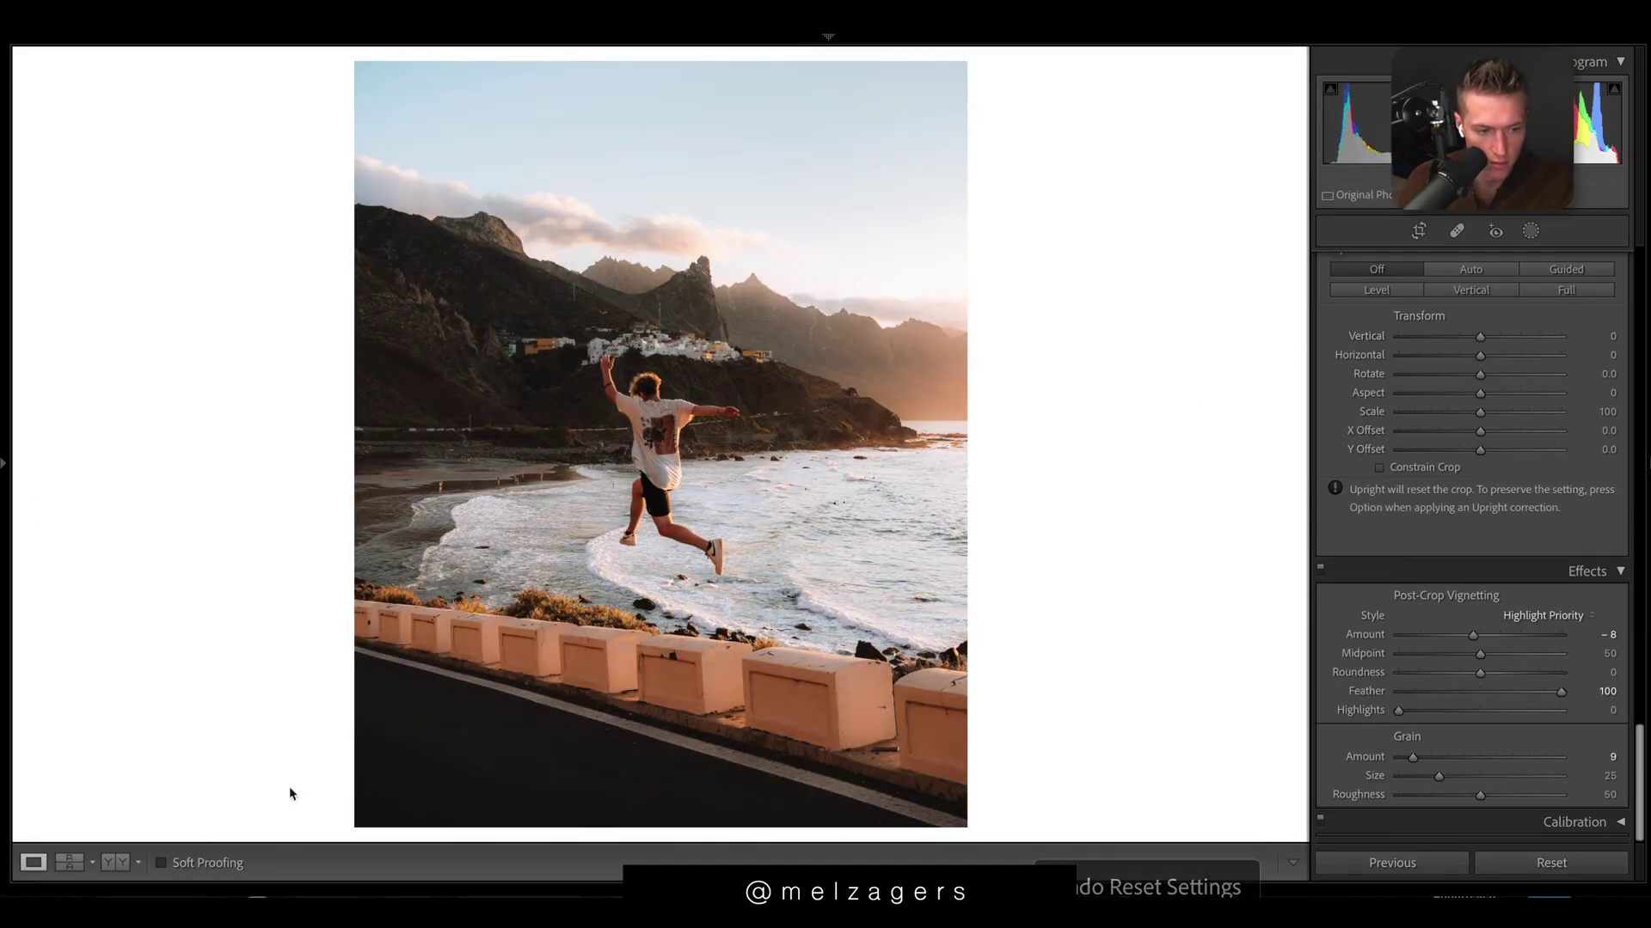